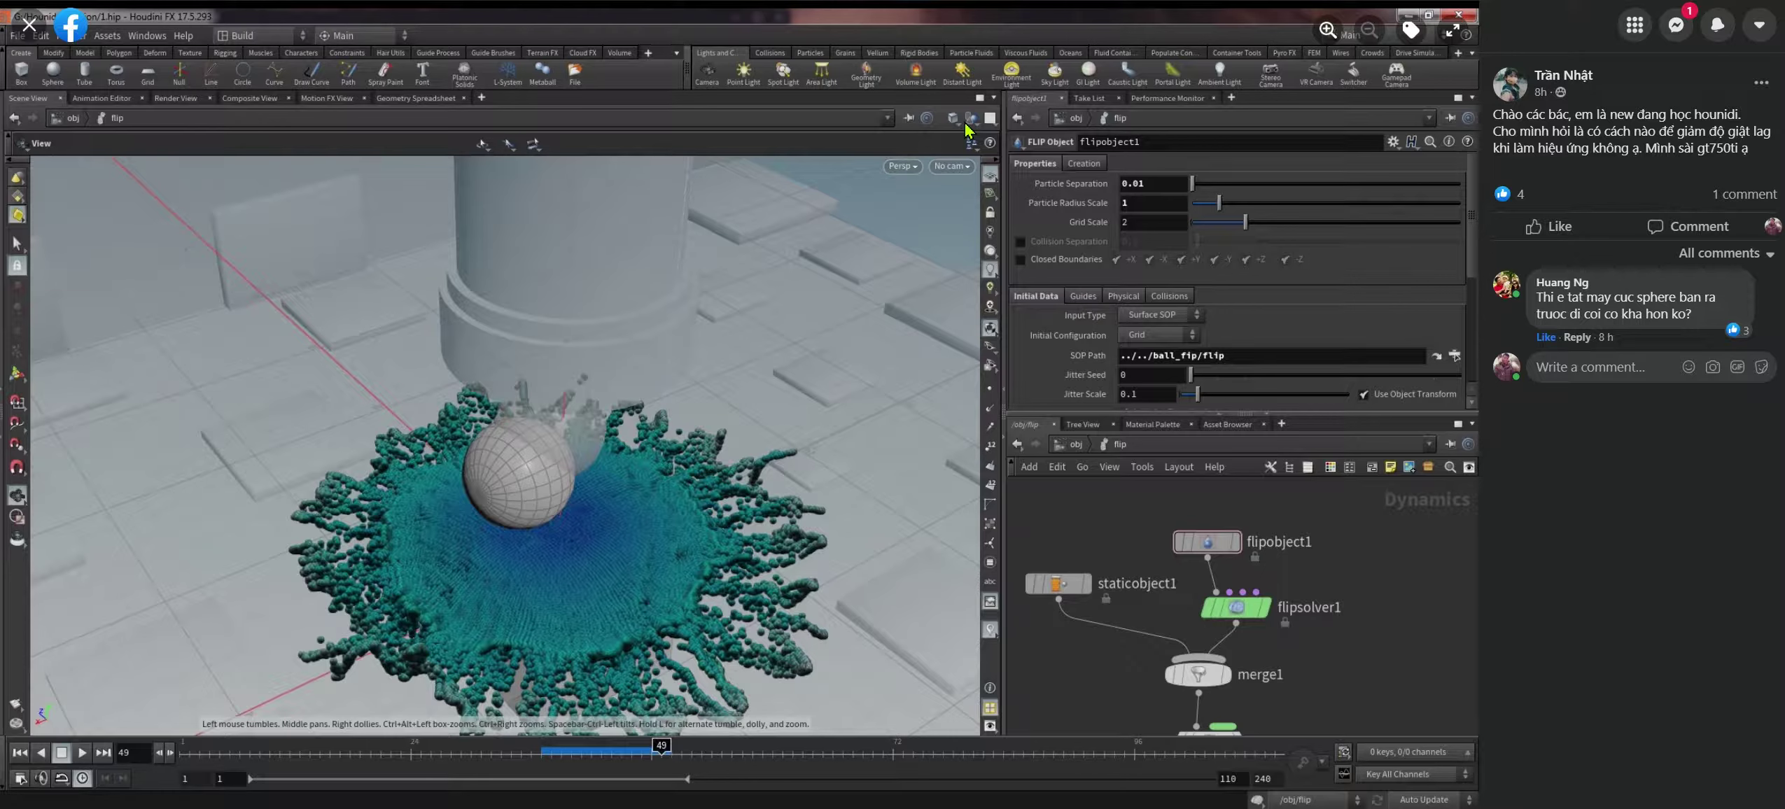
Step: Ghost other objects and collapse the Geometry Spreadsheet to enlarge the 3D view
{"action": "left_click", "coordinate": [898, 793]}
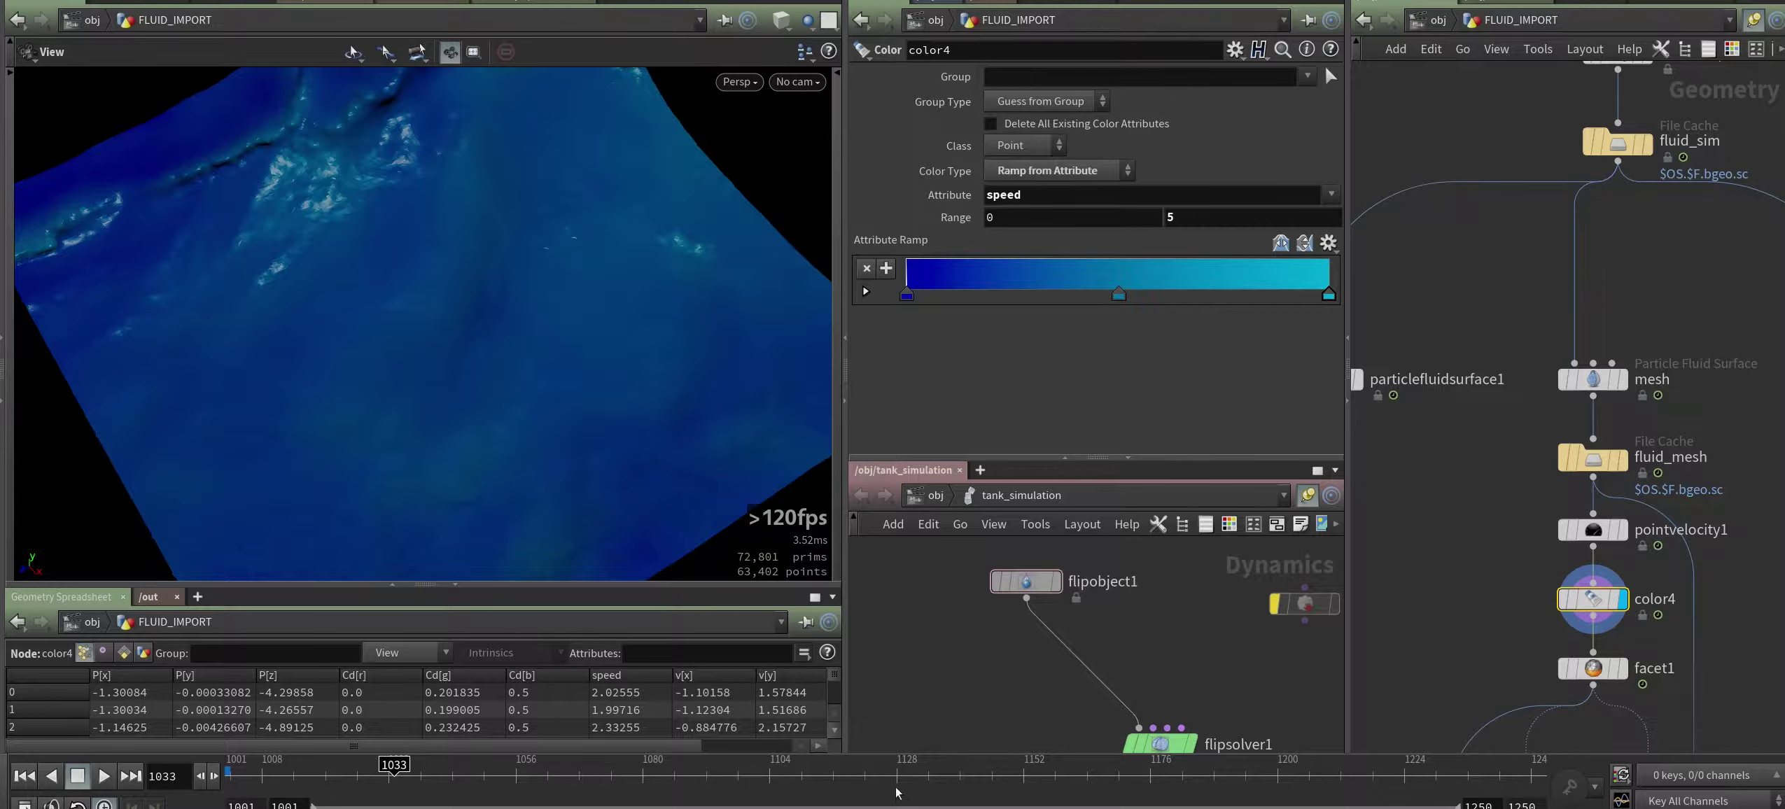
{"action": "left_click", "coordinate": [808, 19]}
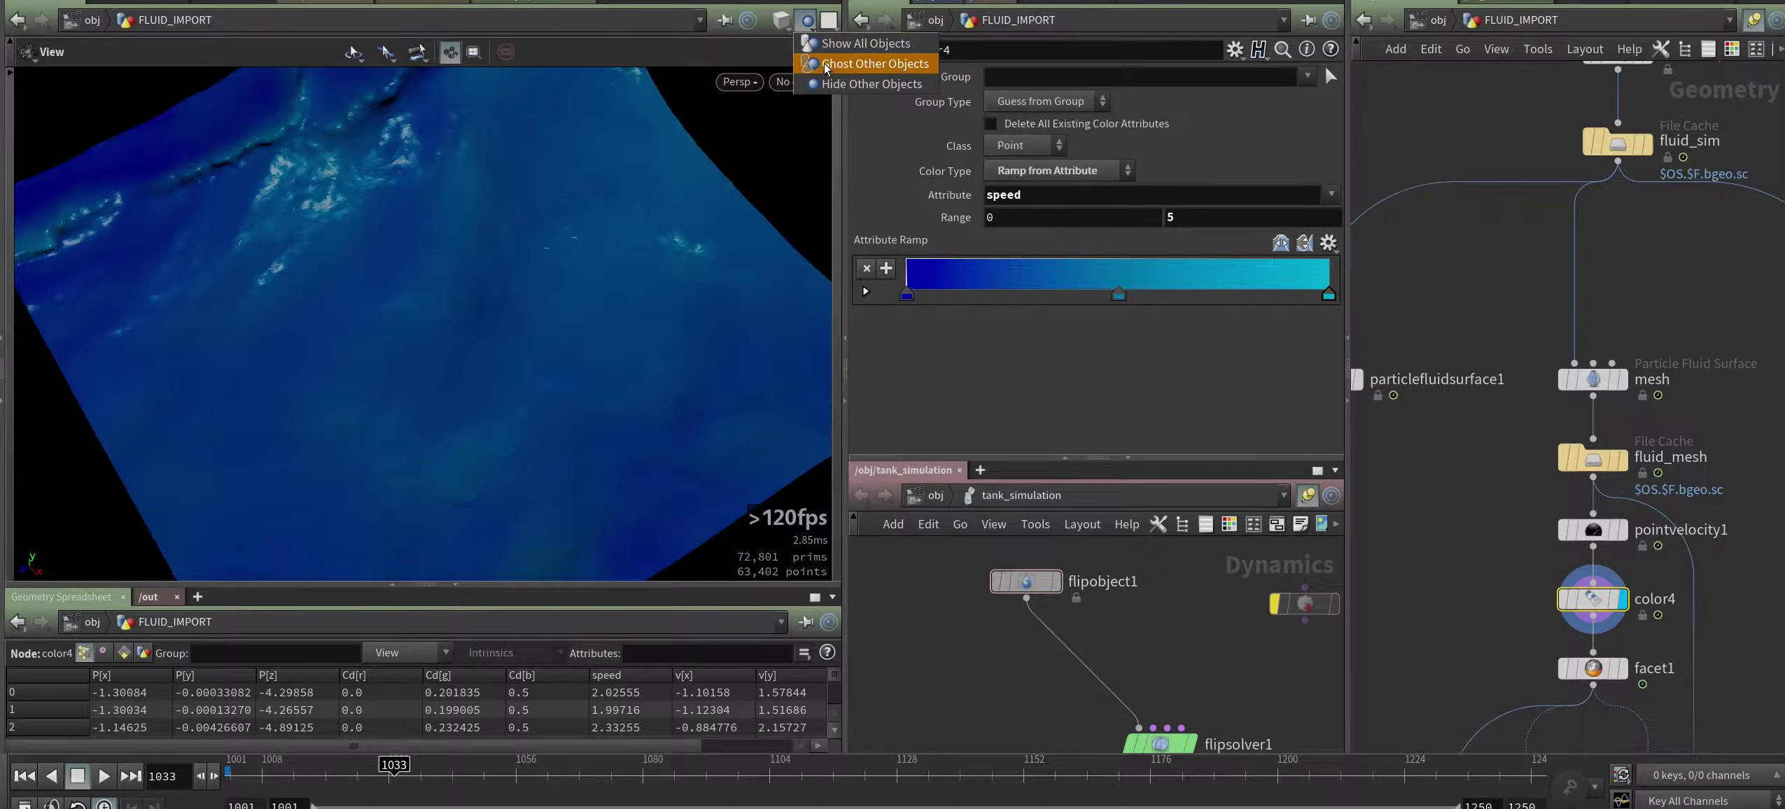
{"action": "left_click", "coordinate": [813, 64]}
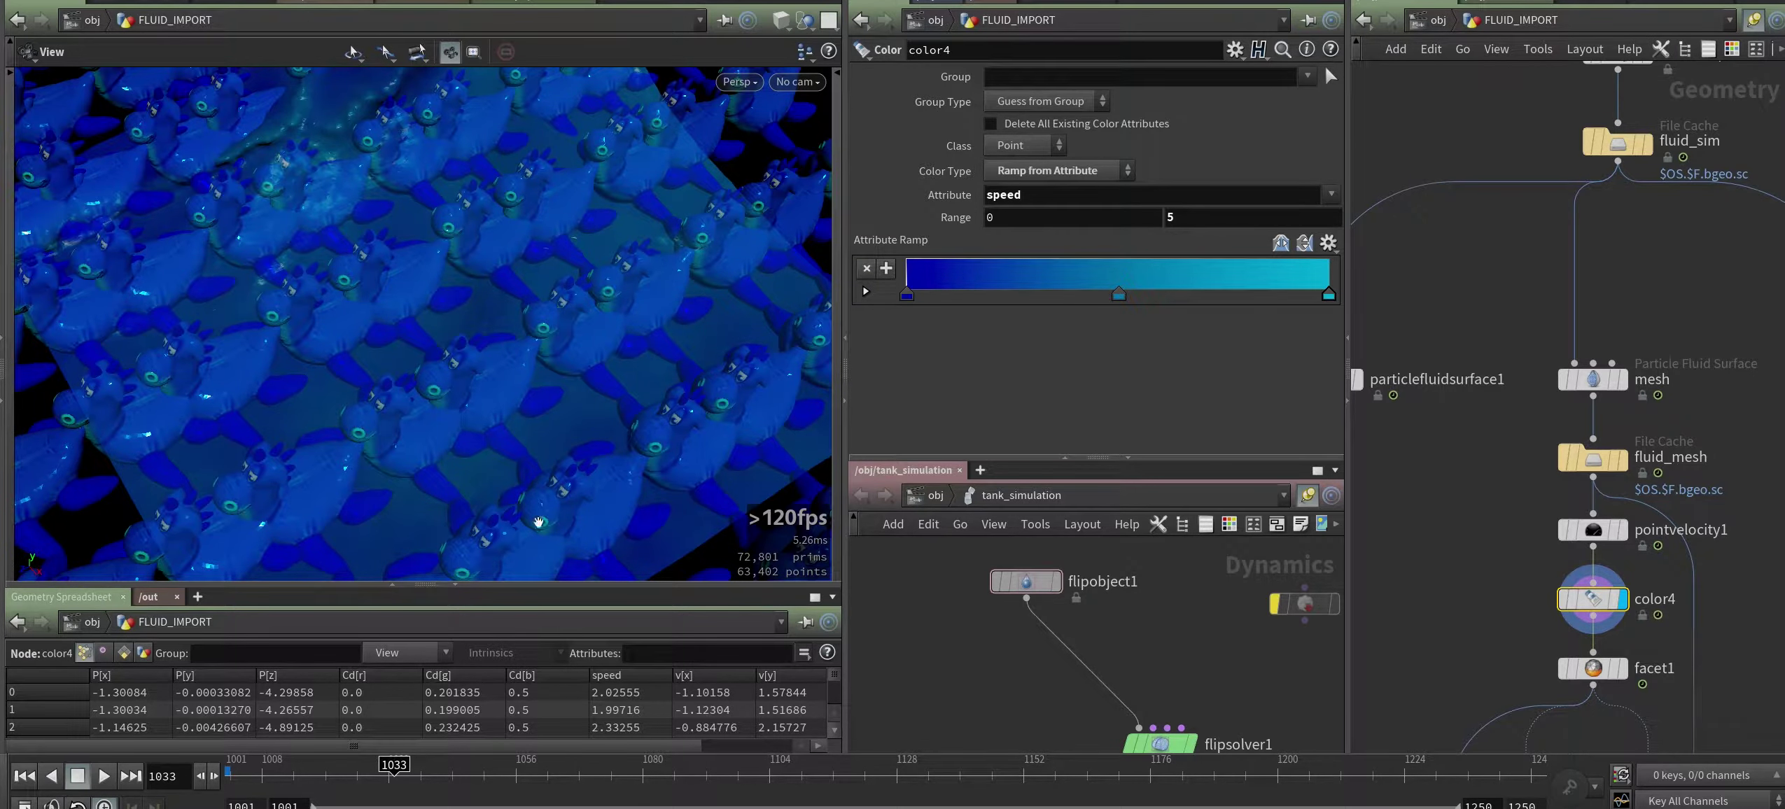
{"action": "left_click", "coordinate": [455, 584]}
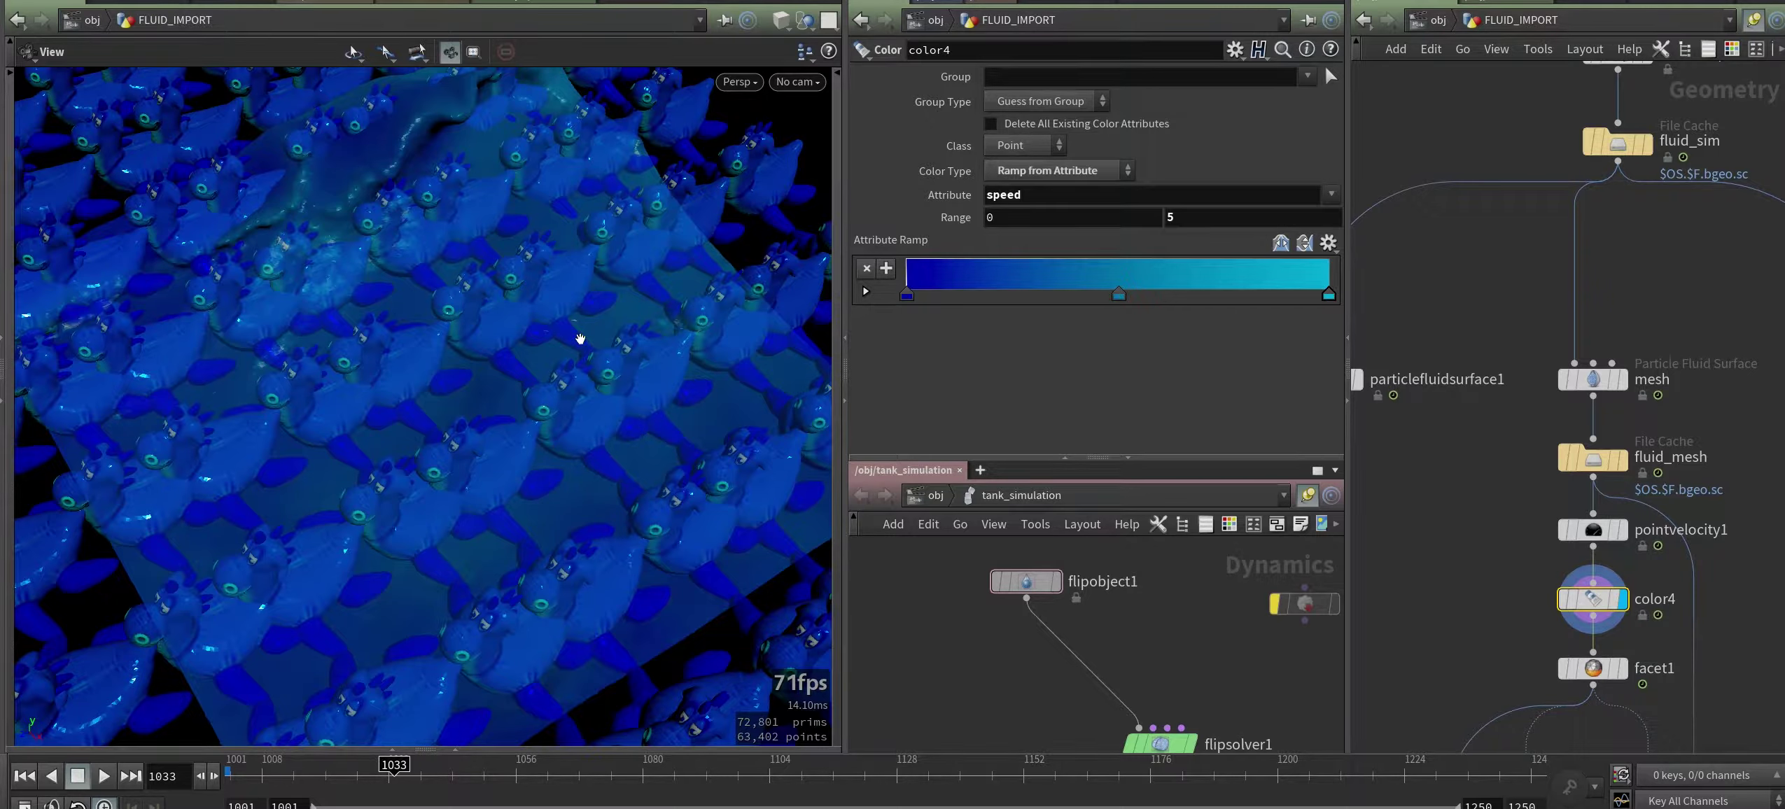
Step: Compare showing and ghosting other objects, then hide everything except the fluid surface
{"action": "left_click", "coordinate": [804, 24]}
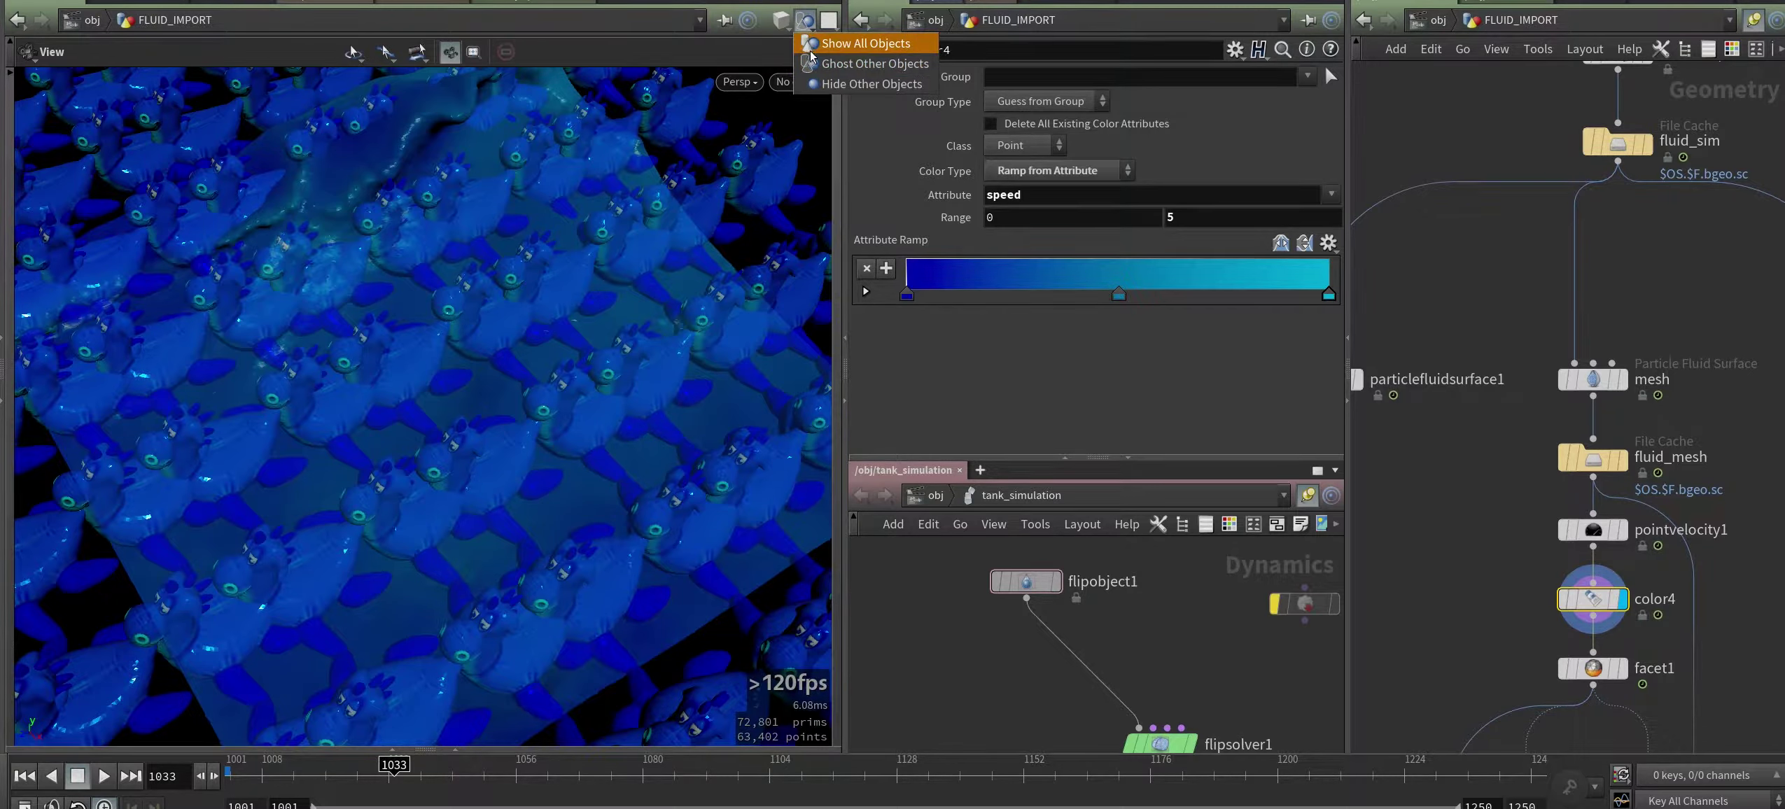
{"action": "left_click", "coordinate": [812, 44]}
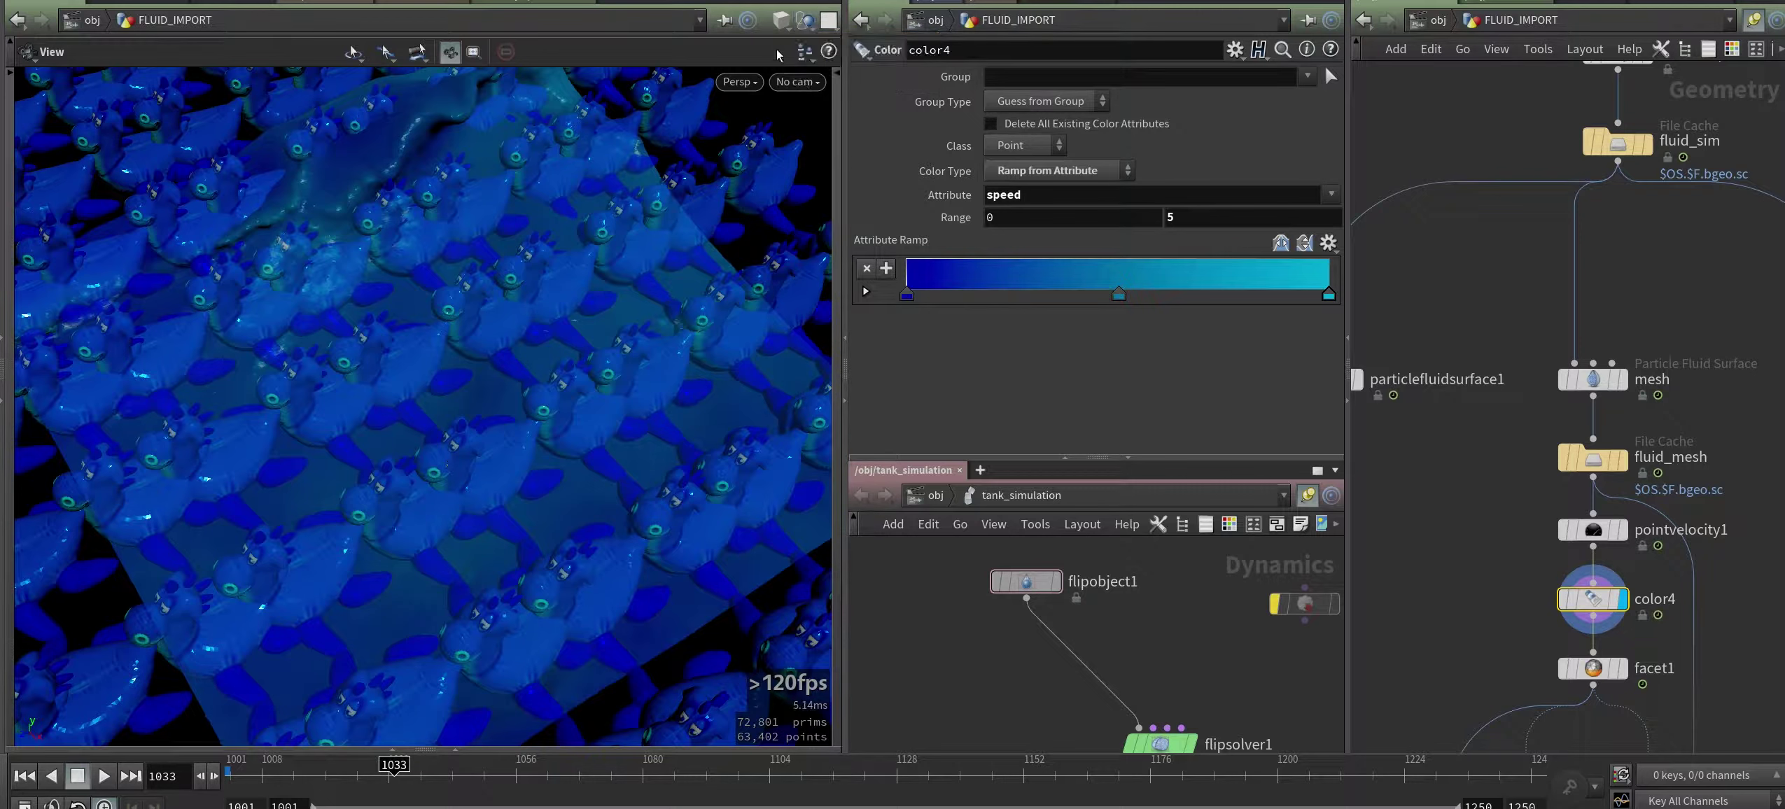
{"action": "left_click", "coordinate": [831, 44]}
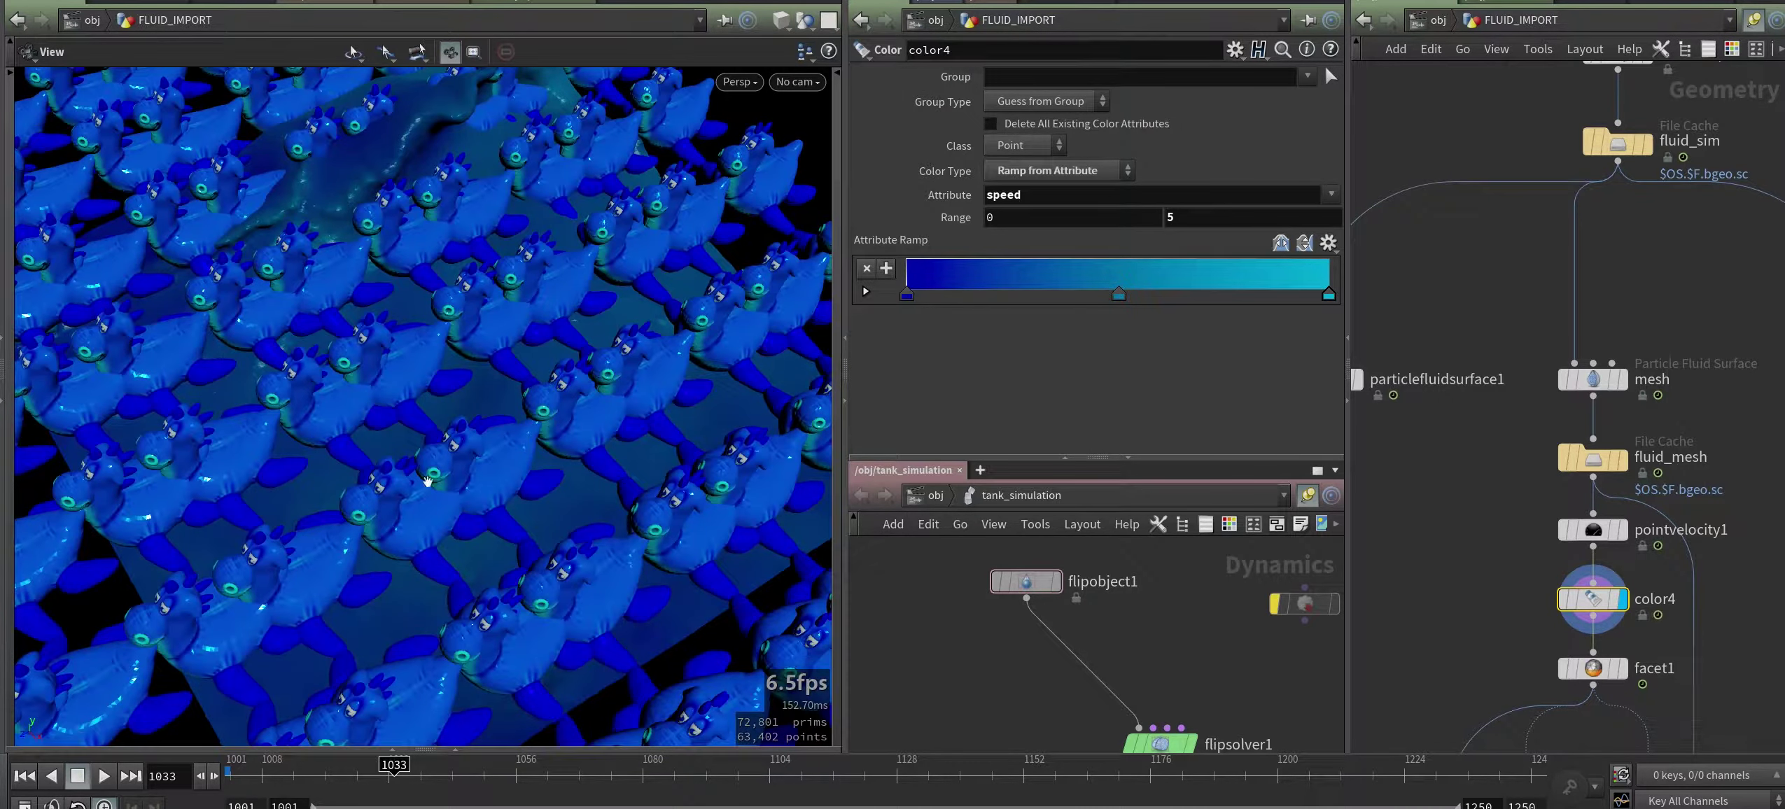
{"action": "left_click", "coordinate": [786, 14]}
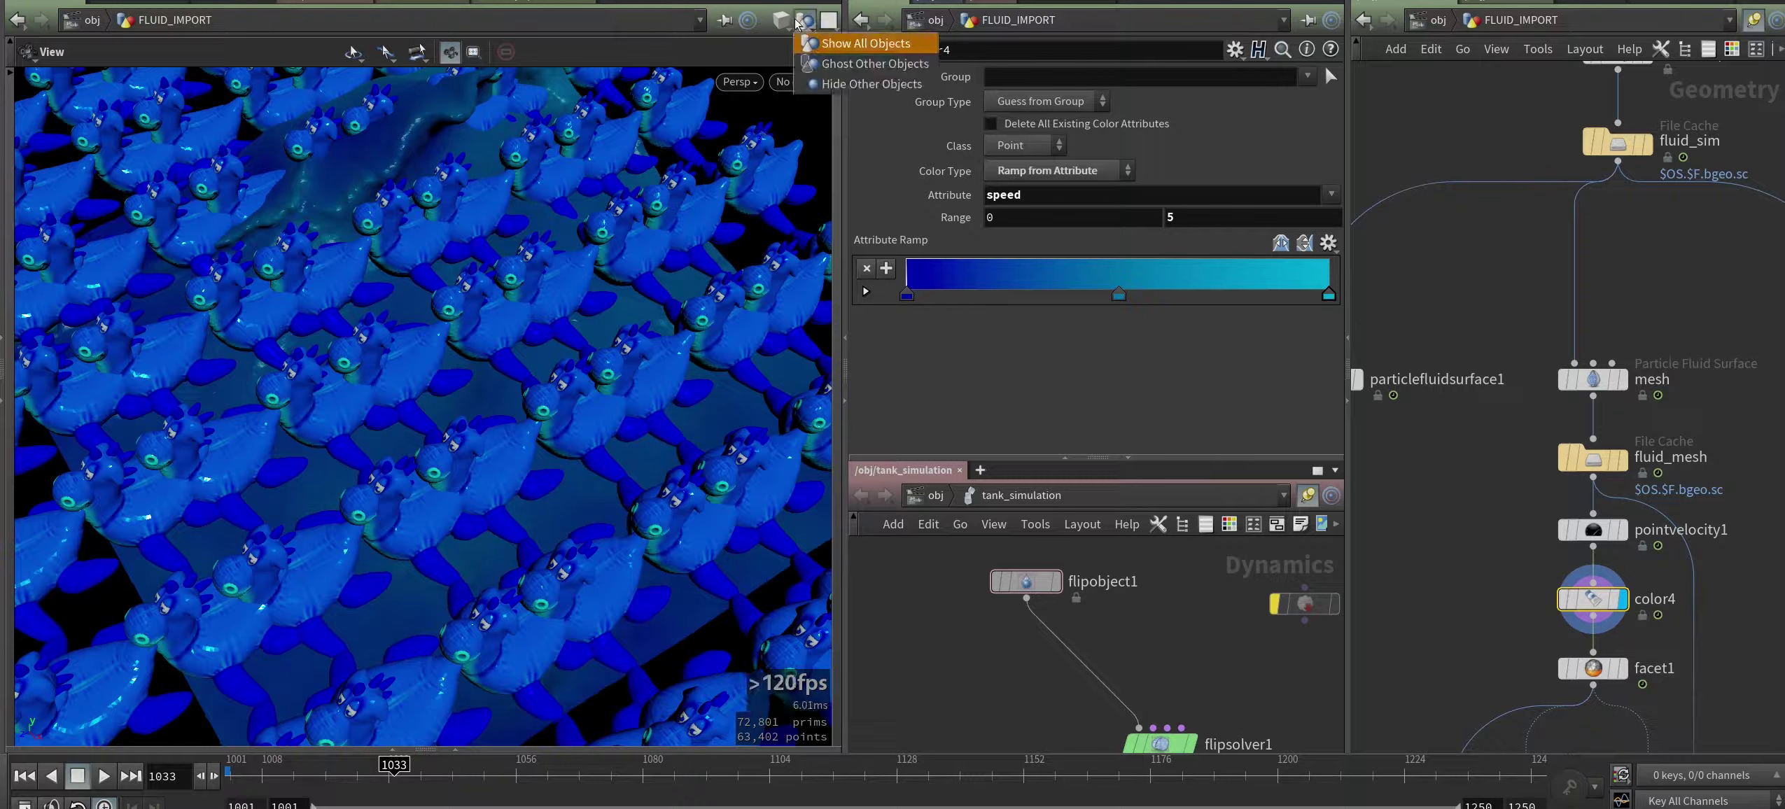
{"action": "left_click", "coordinate": [833, 60]}
{"action": "left_click", "coordinate": [805, 21]}
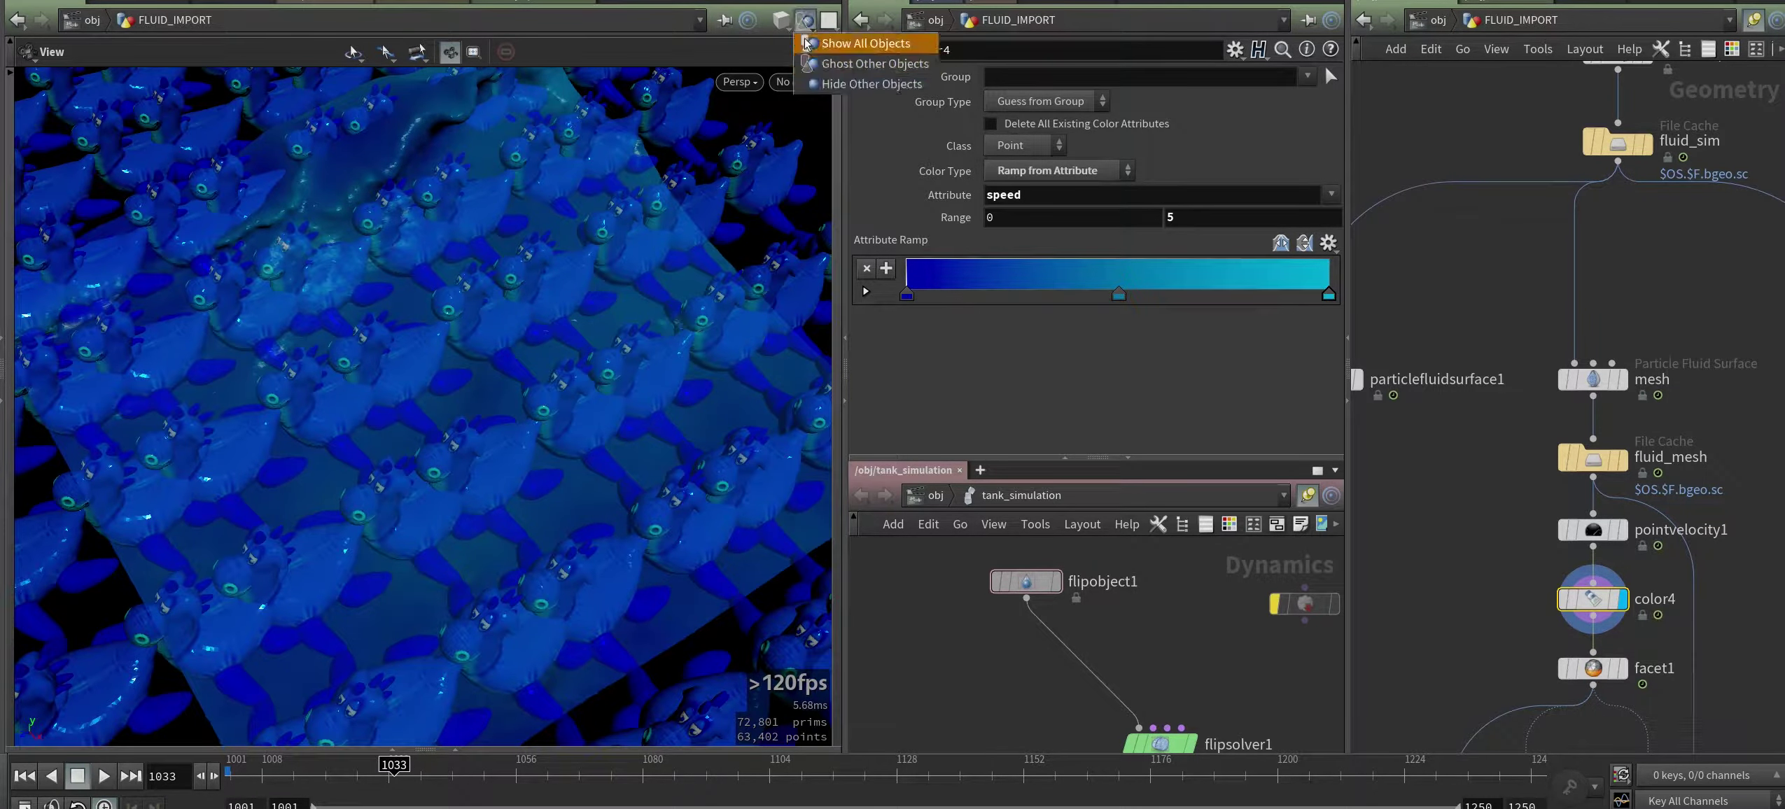
{"action": "left_click", "coordinate": [833, 75]}
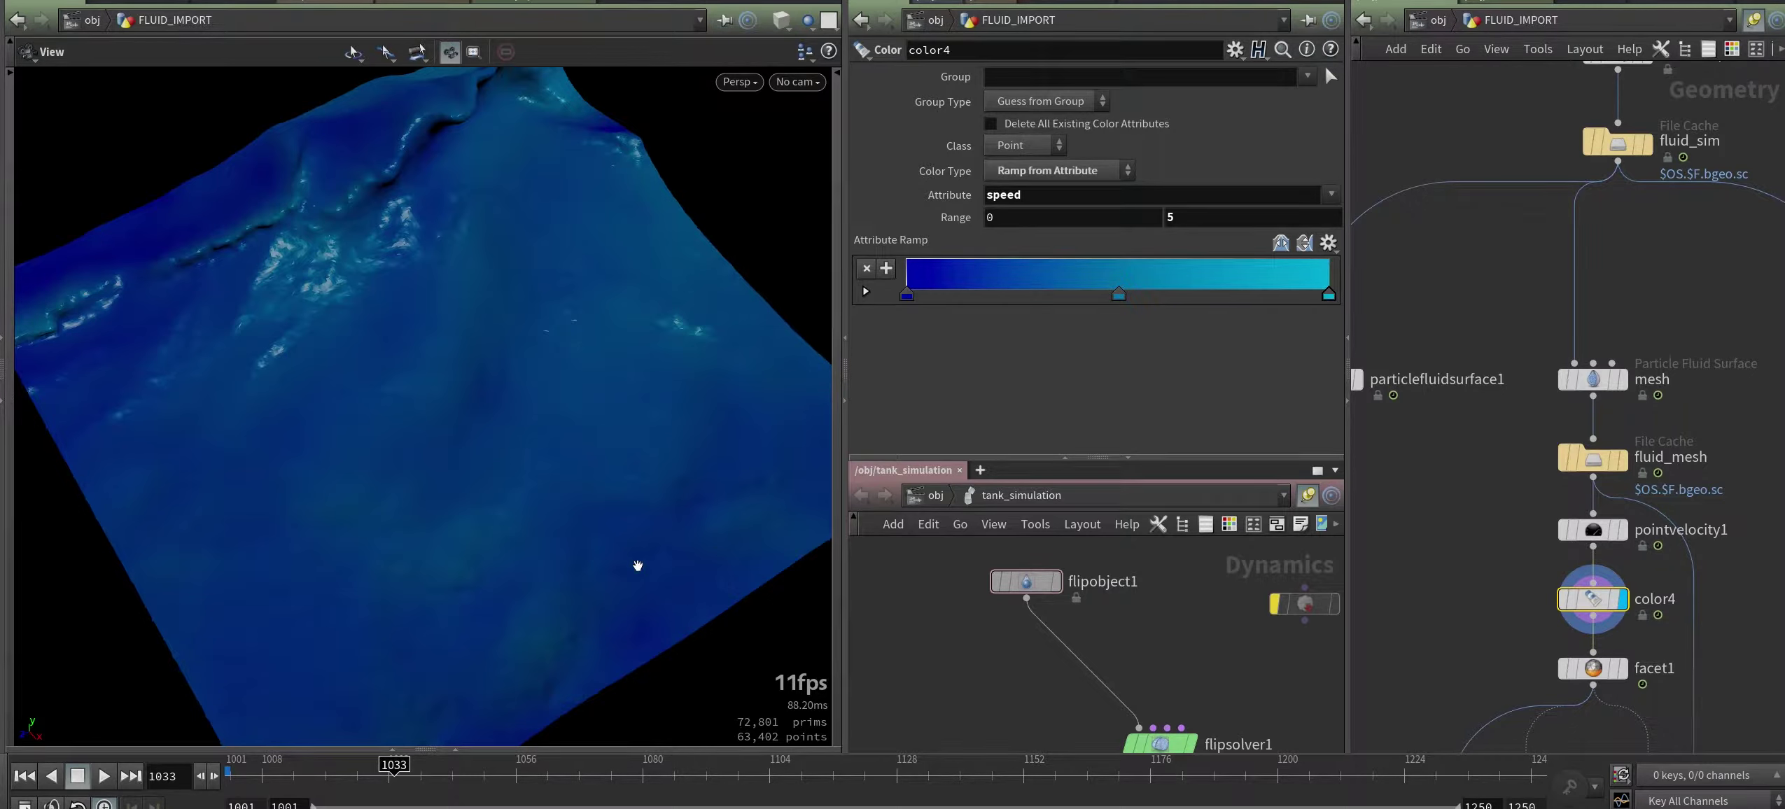
{"action": "left_click", "coordinate": [494, 756]}
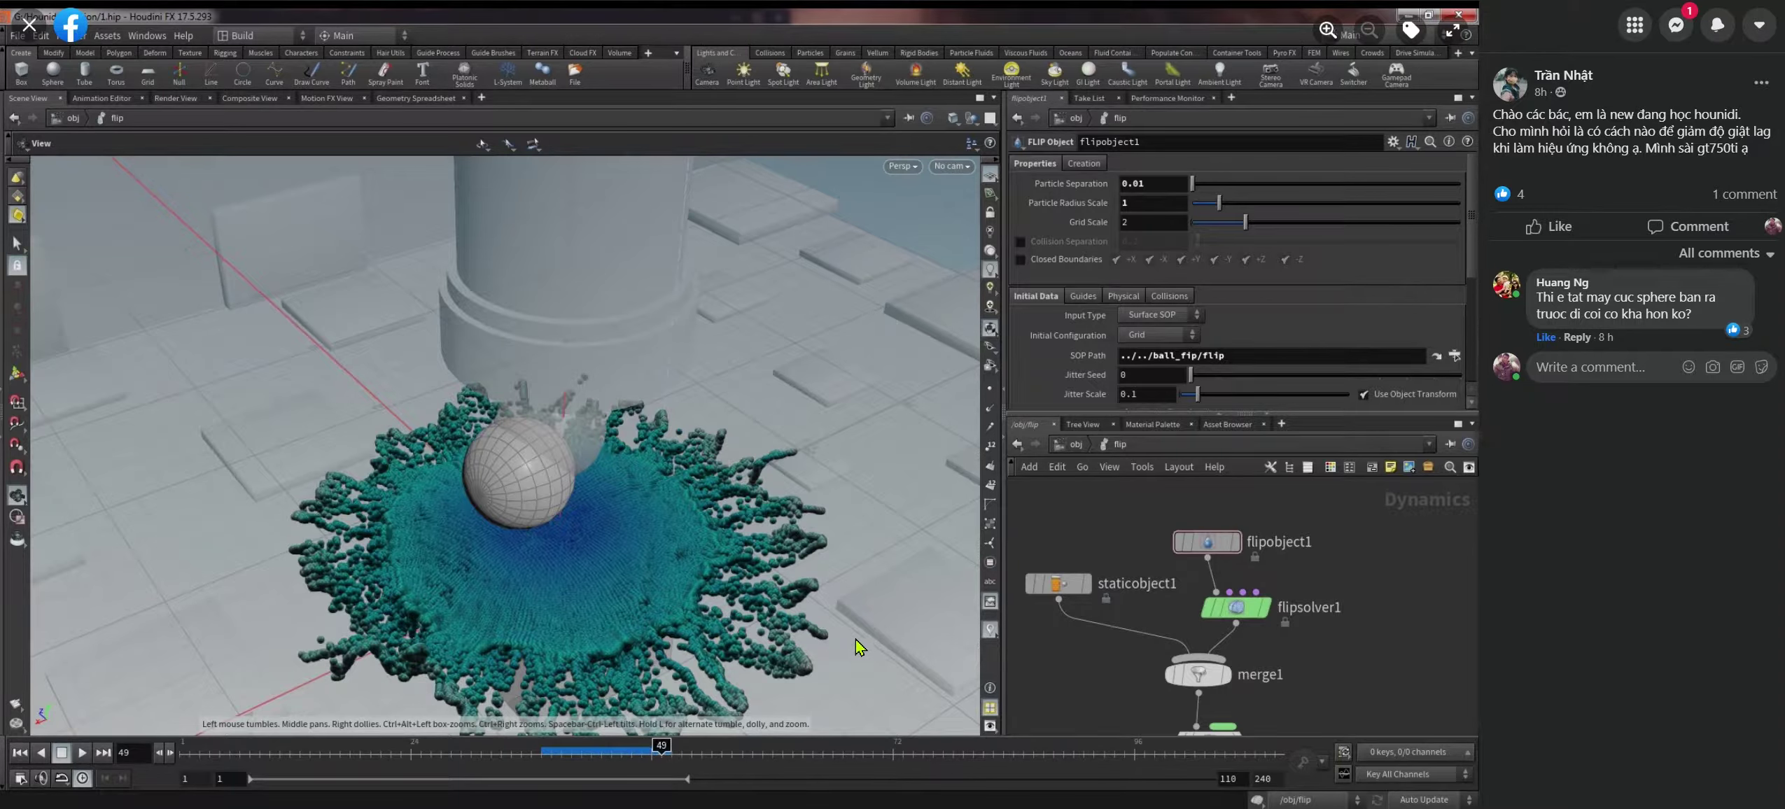
Step: Switch from the Facebook post in Chrome back to the Houdini window
{"action": "left_click", "coordinate": [861, 770]}
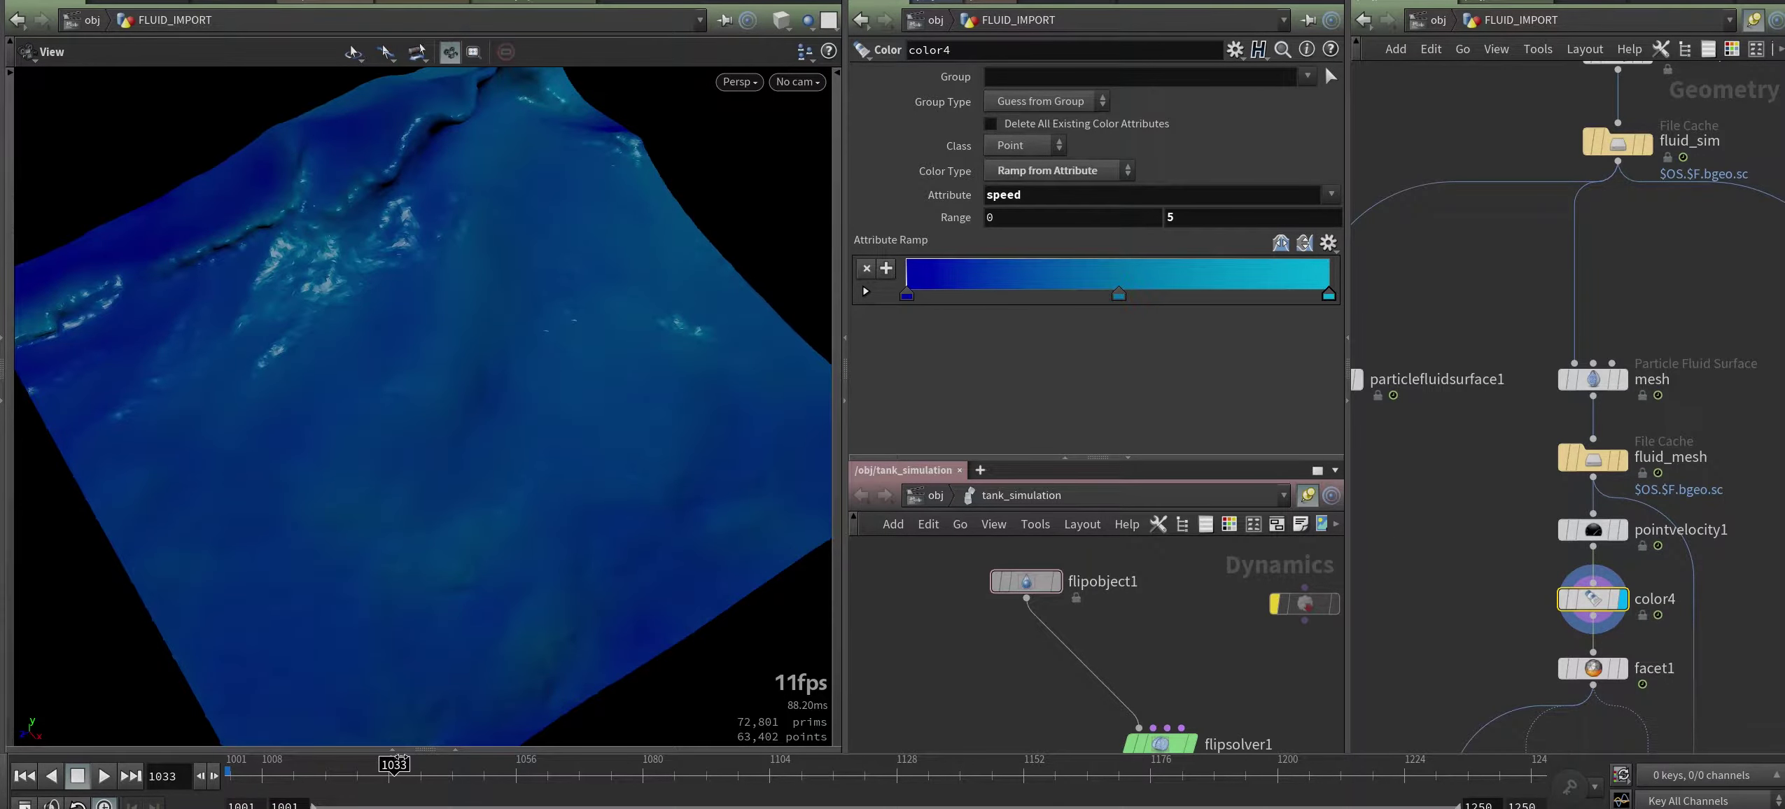
Step: Turn the right pane into a network view and select tank_simulation at object level
{"action": "left_click", "coordinate": [1534, 293]}
{"action": "left_click", "coordinate": [1588, 3]}
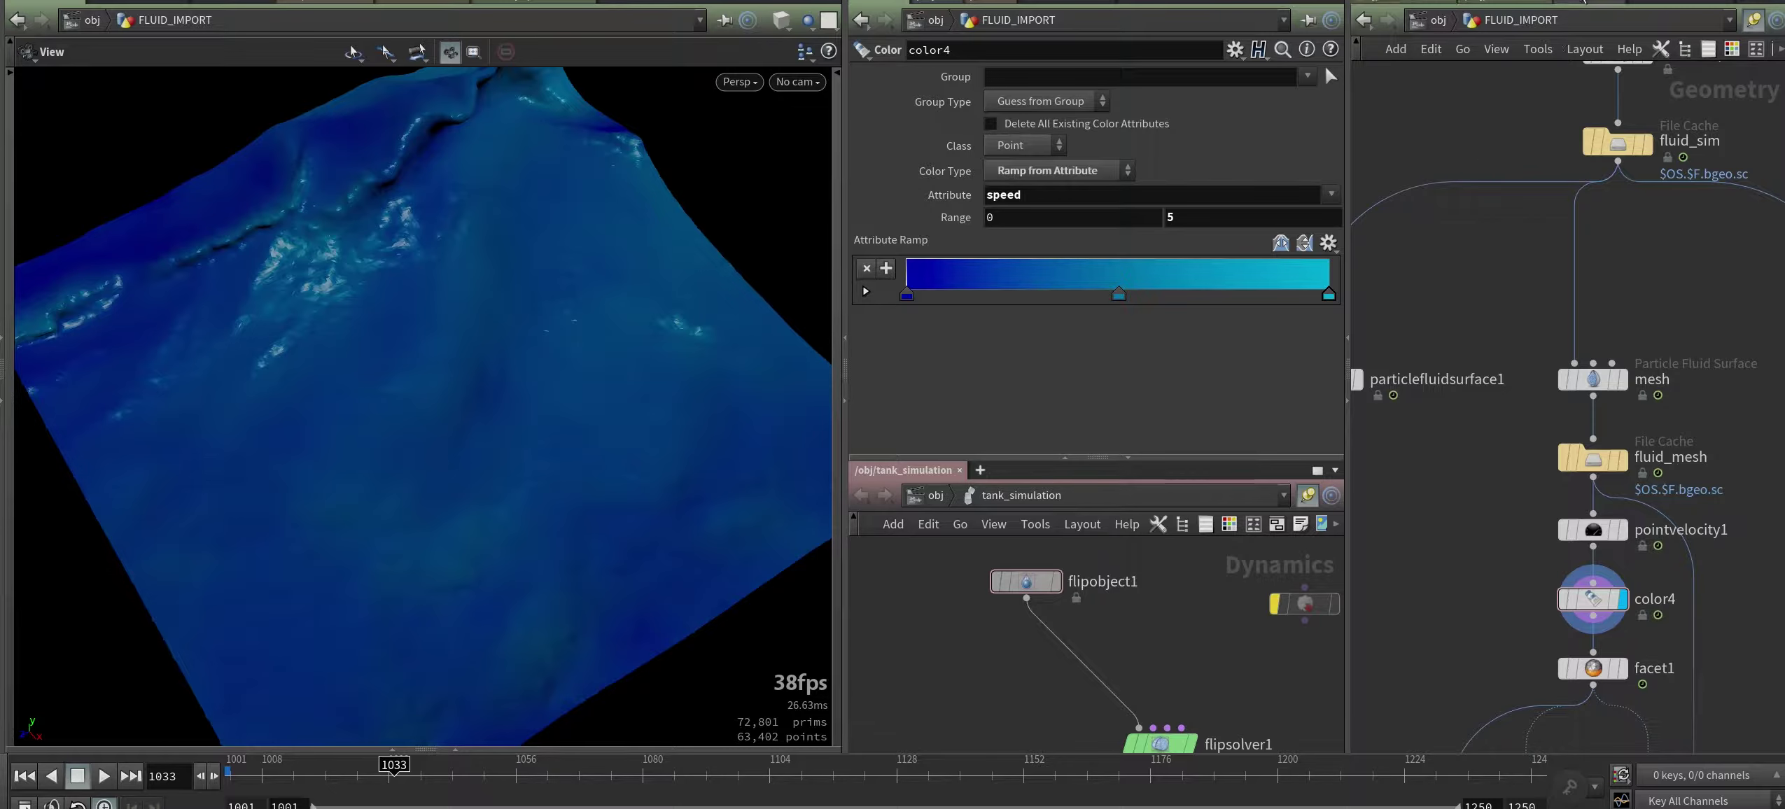
{"action": "left_click", "coordinate": [1588, 8]}
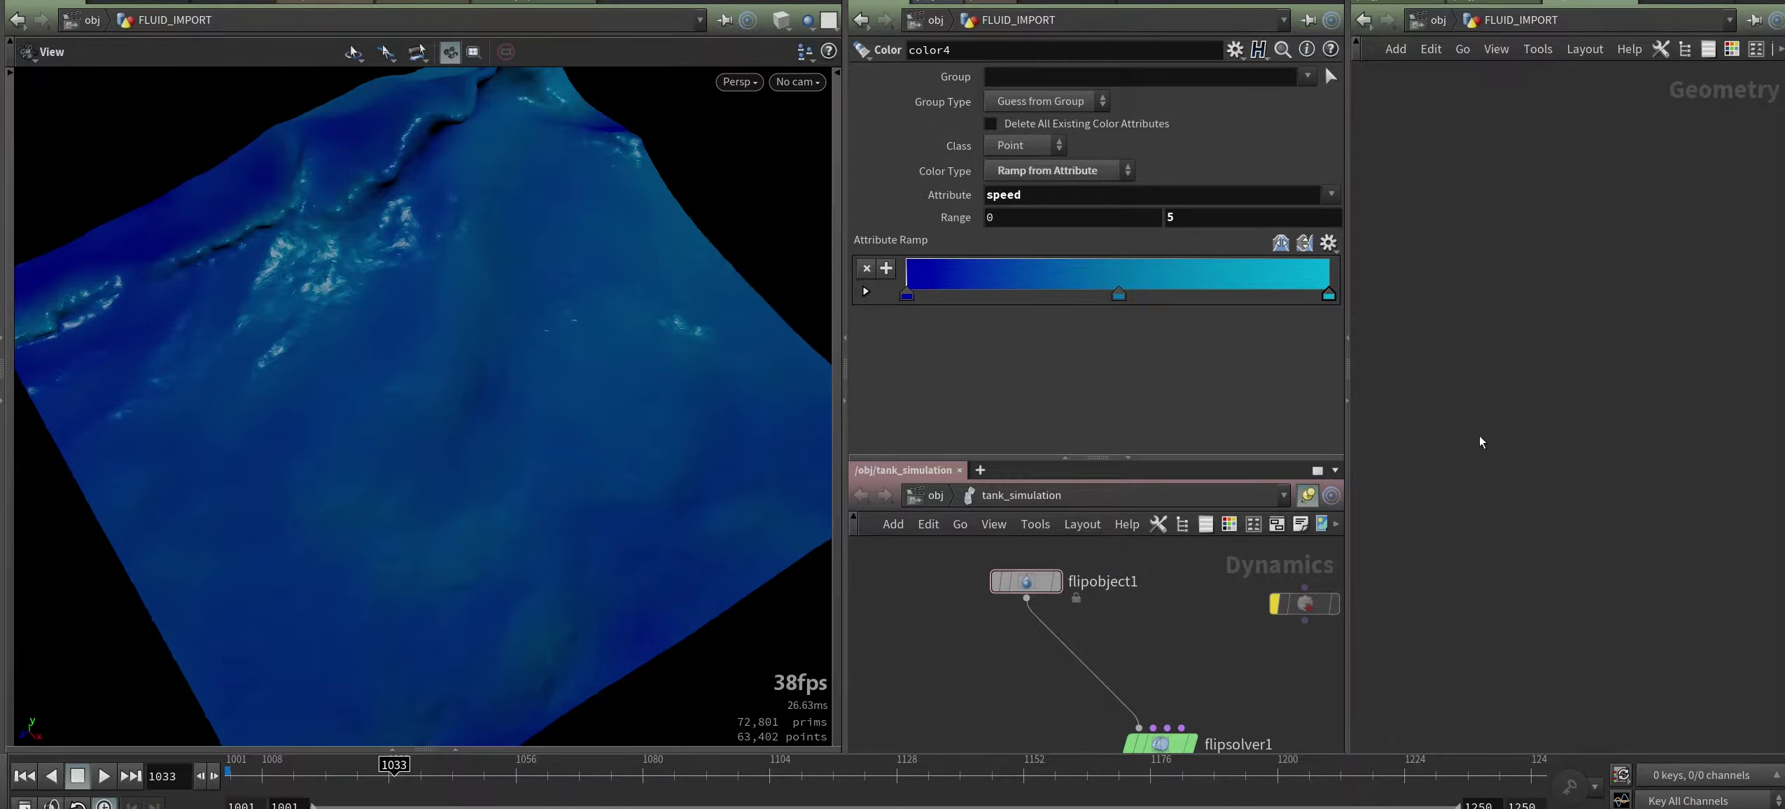
{"action": "key", "text": "h"}
{"action": "key", "text": "u"}
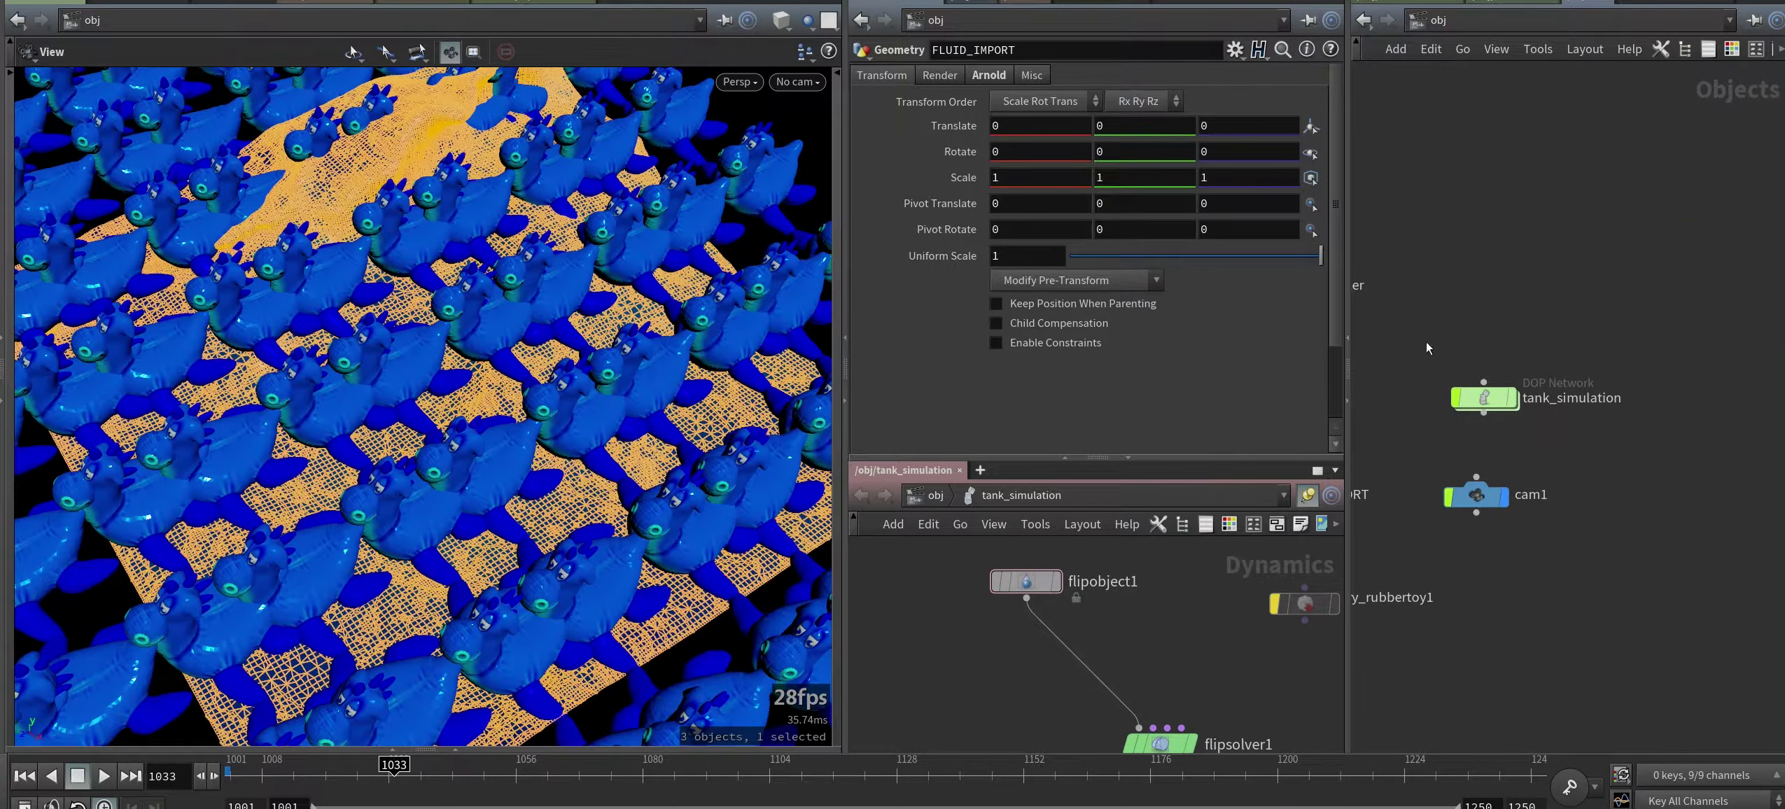
{"action": "left_click", "coordinate": [1487, 400]}
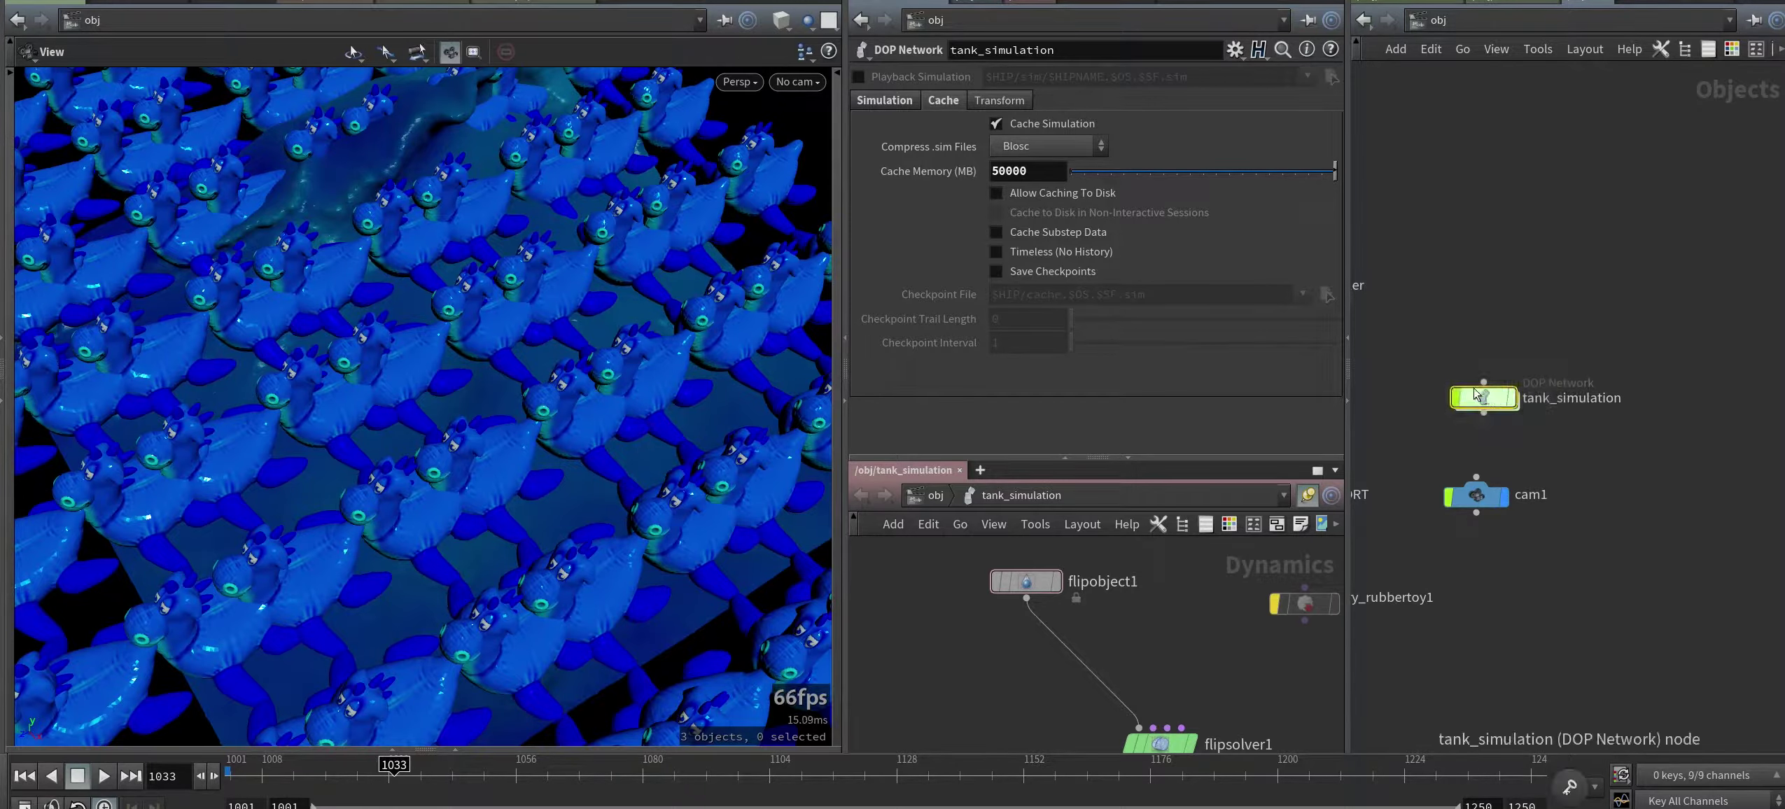
Step: Review tank_simulation's timing and Cache settings, showing 50000 MB cache memory
{"action": "left_click", "coordinate": [894, 102]}
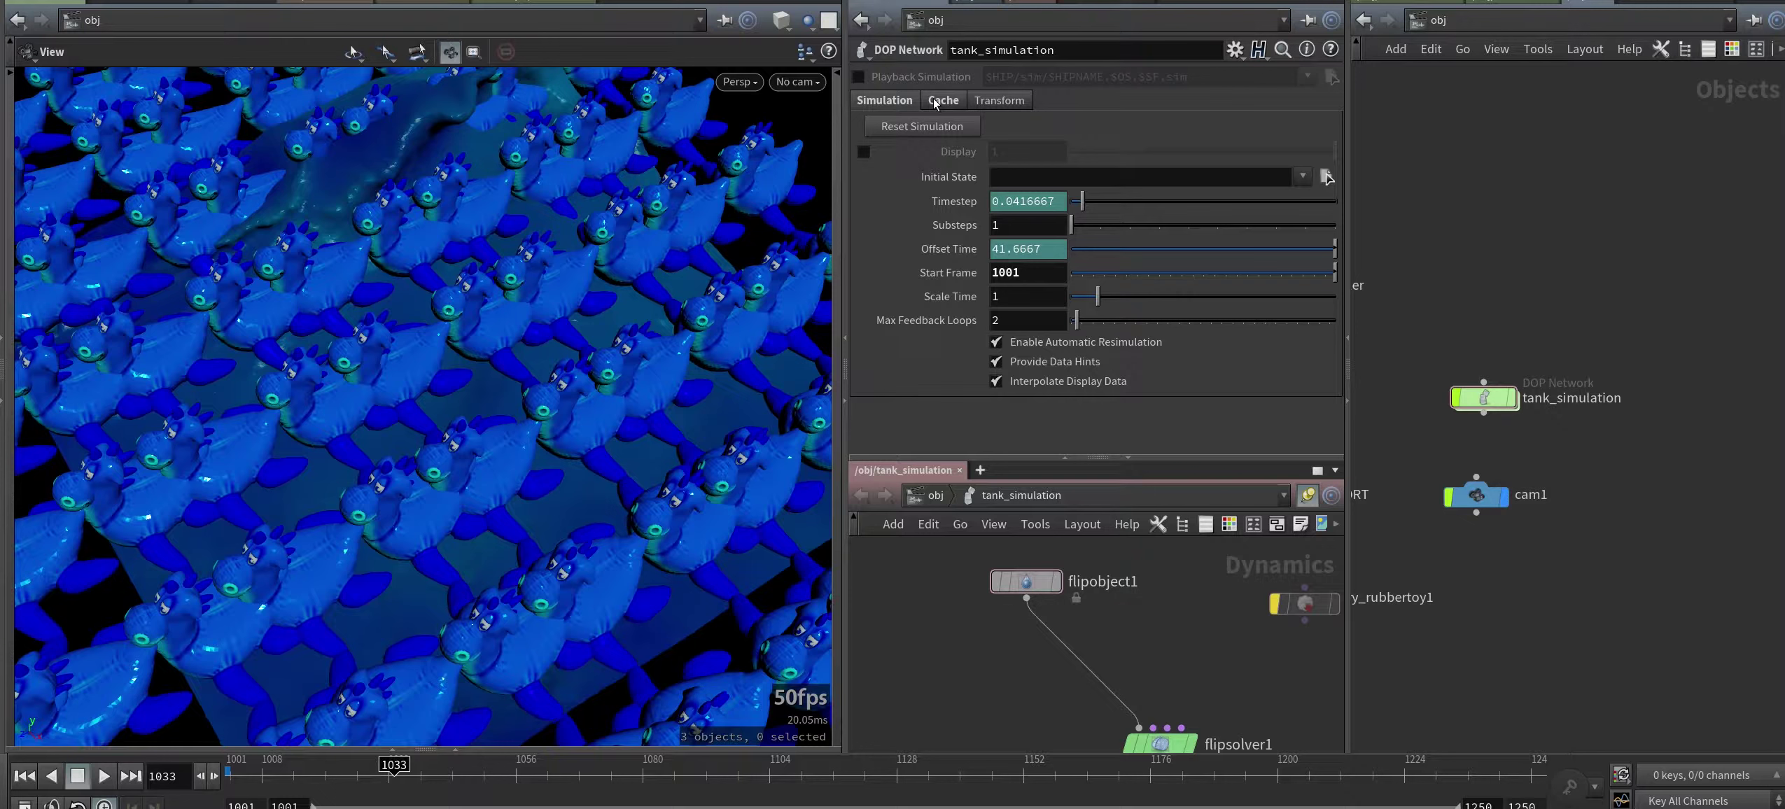
{"action": "left_click", "coordinate": [933, 103]}
{"action": "left_click", "coordinate": [893, 111]}
{"action": "left_click", "coordinate": [943, 100]}
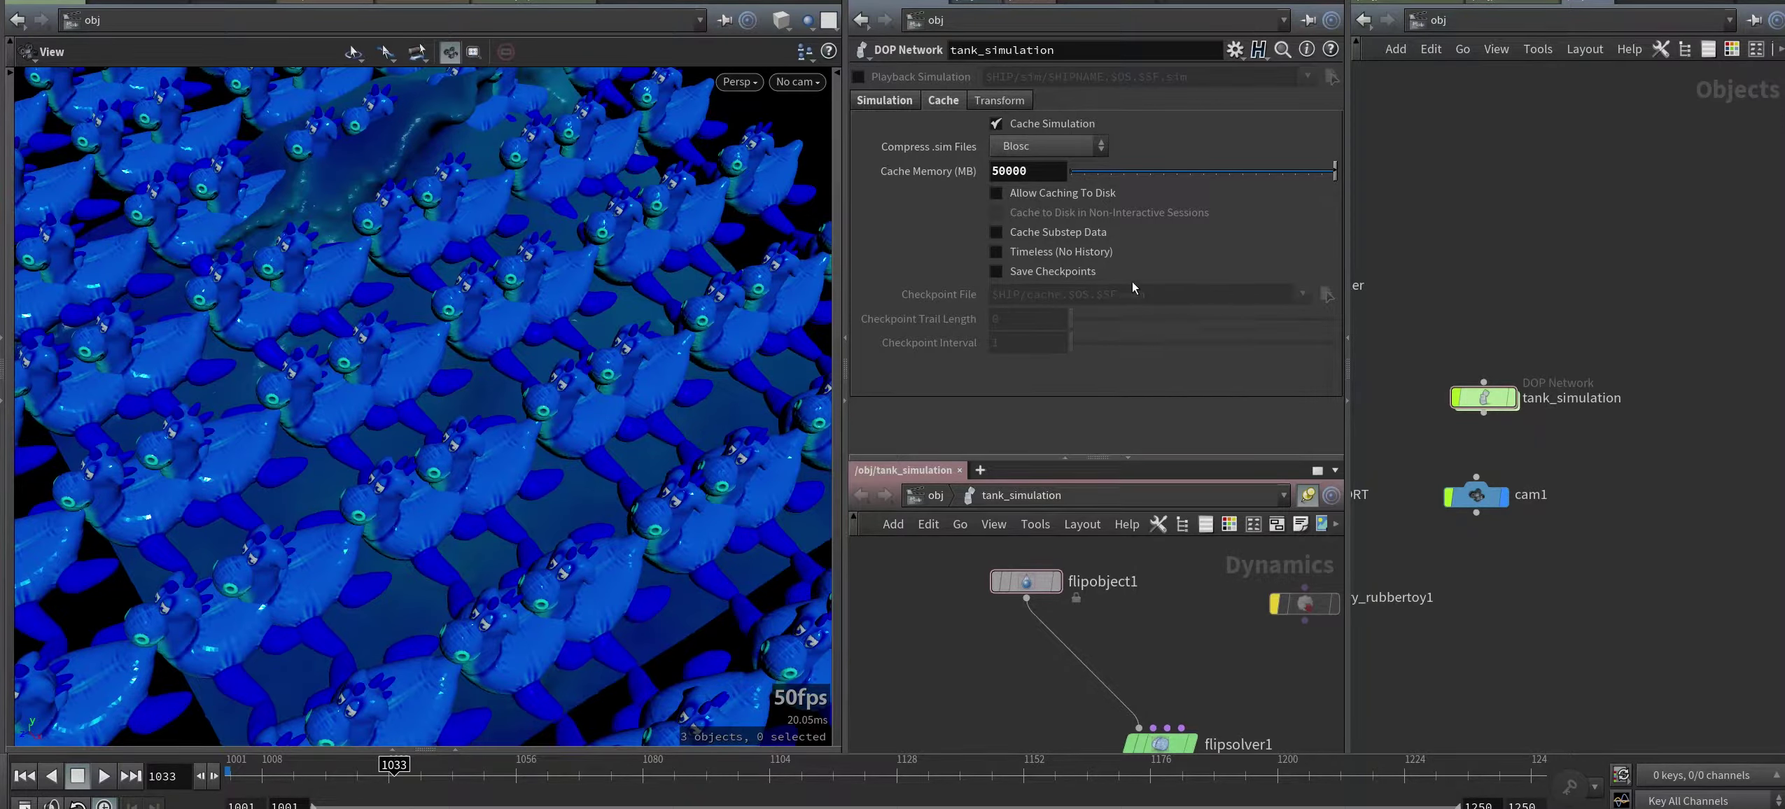
Step: Try 5000 MB cache memory, restore it to 50000 MB, and frame all network nodes
{"action": "left_click", "coordinate": [1004, 179]}
{"action": "key", "text": "BackSpace"}
{"action": "key", "text": "Return"}
{"action": "left_click", "coordinate": [999, 171]}
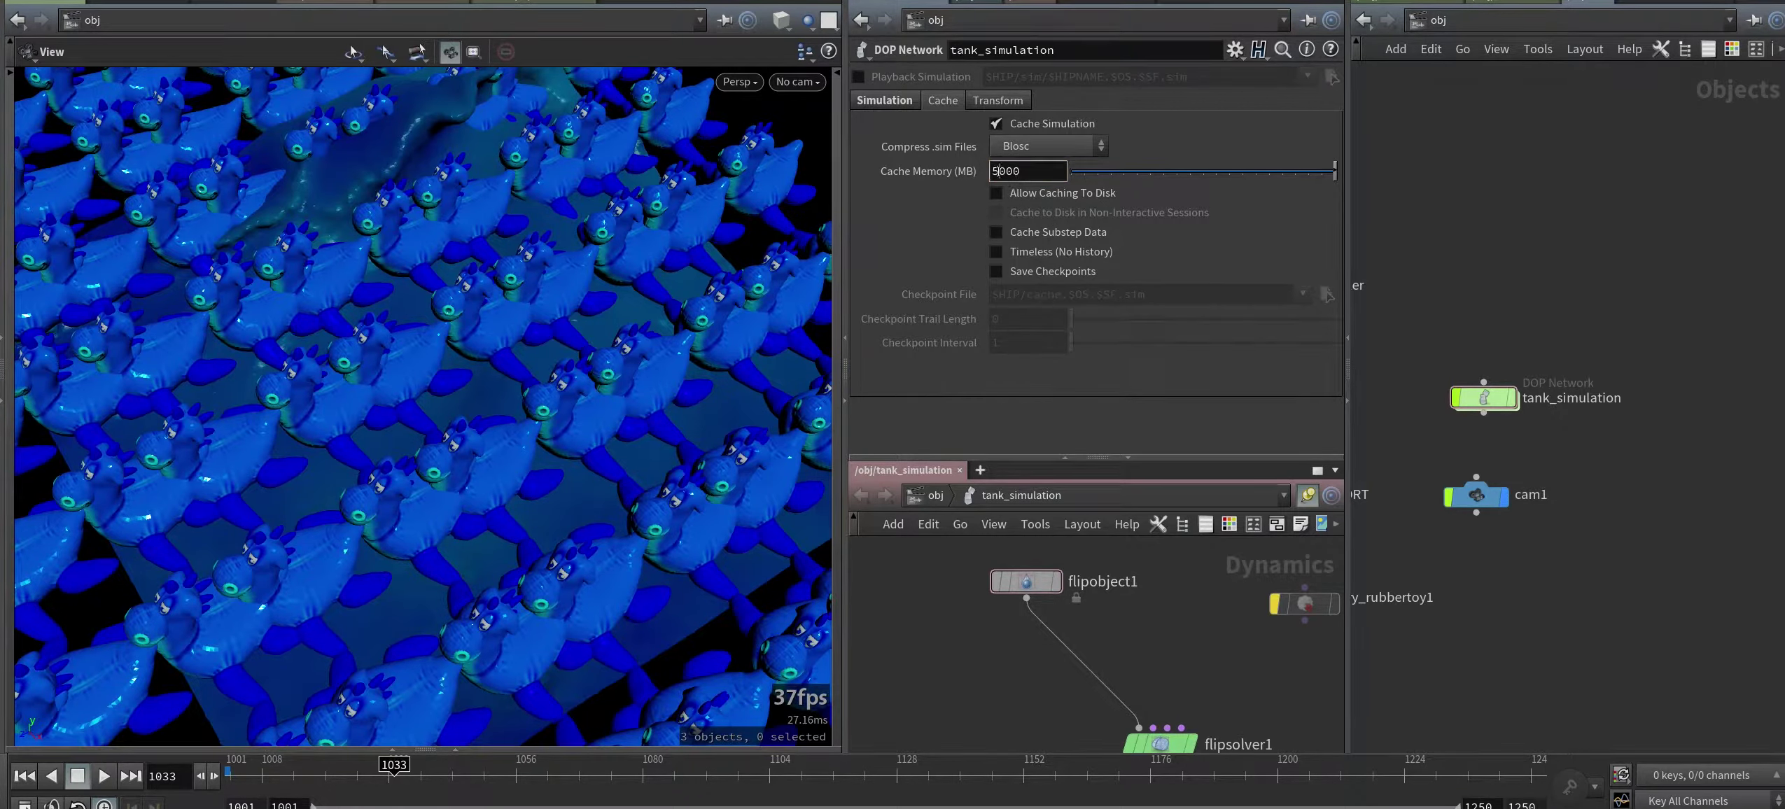
{"action": "right_click", "coordinate": [932, 178]}
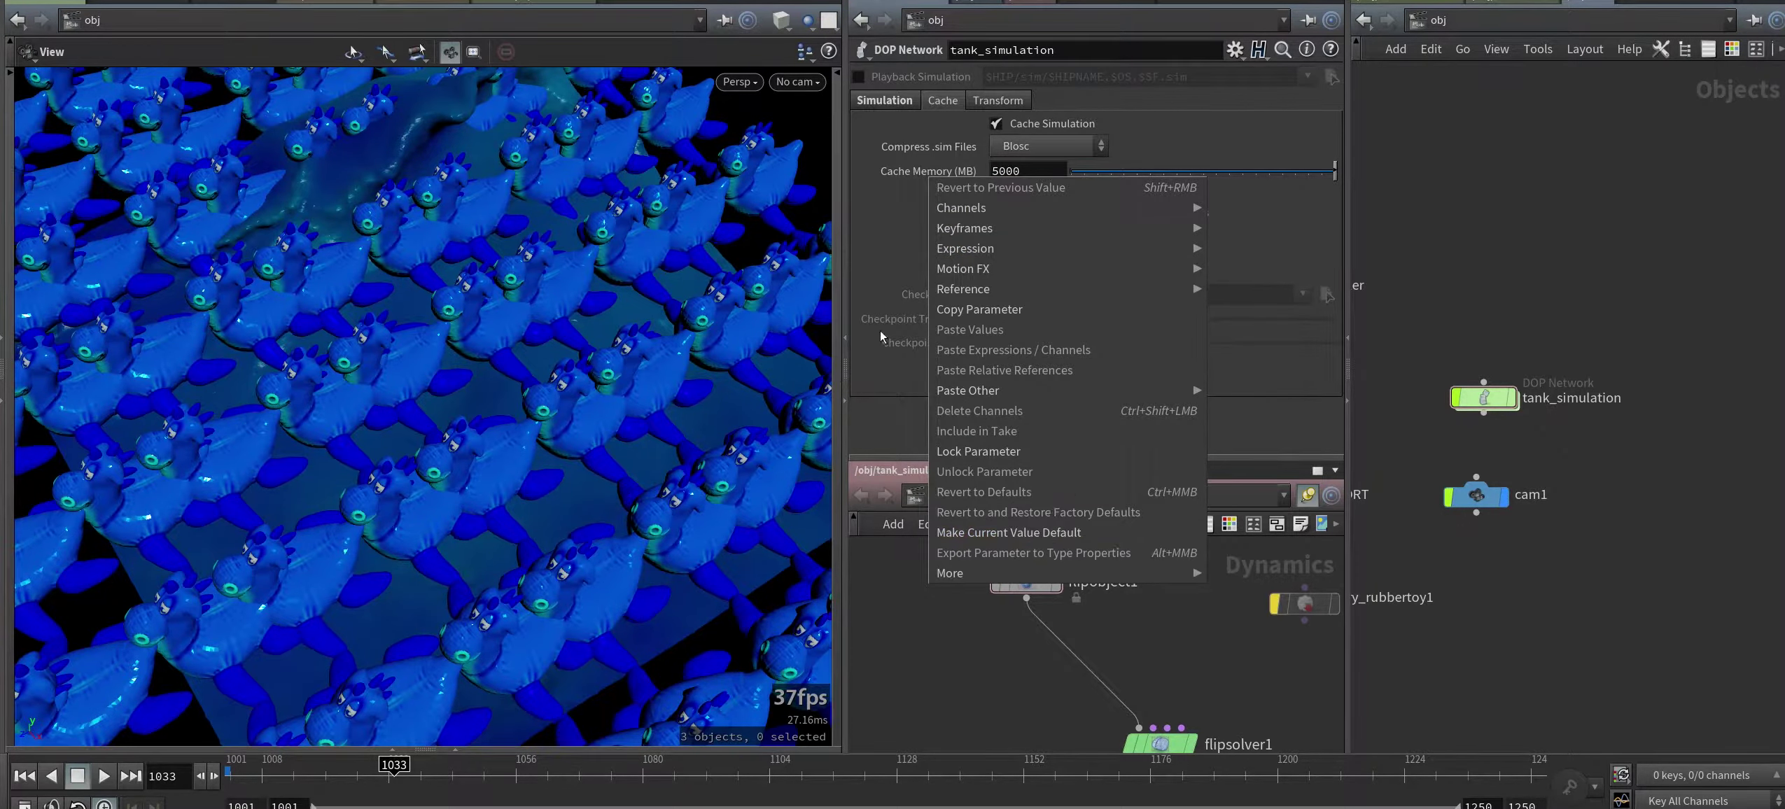
{"action": "left_click", "coordinate": [1036, 168]}
{"action": "type", "text": "0"}
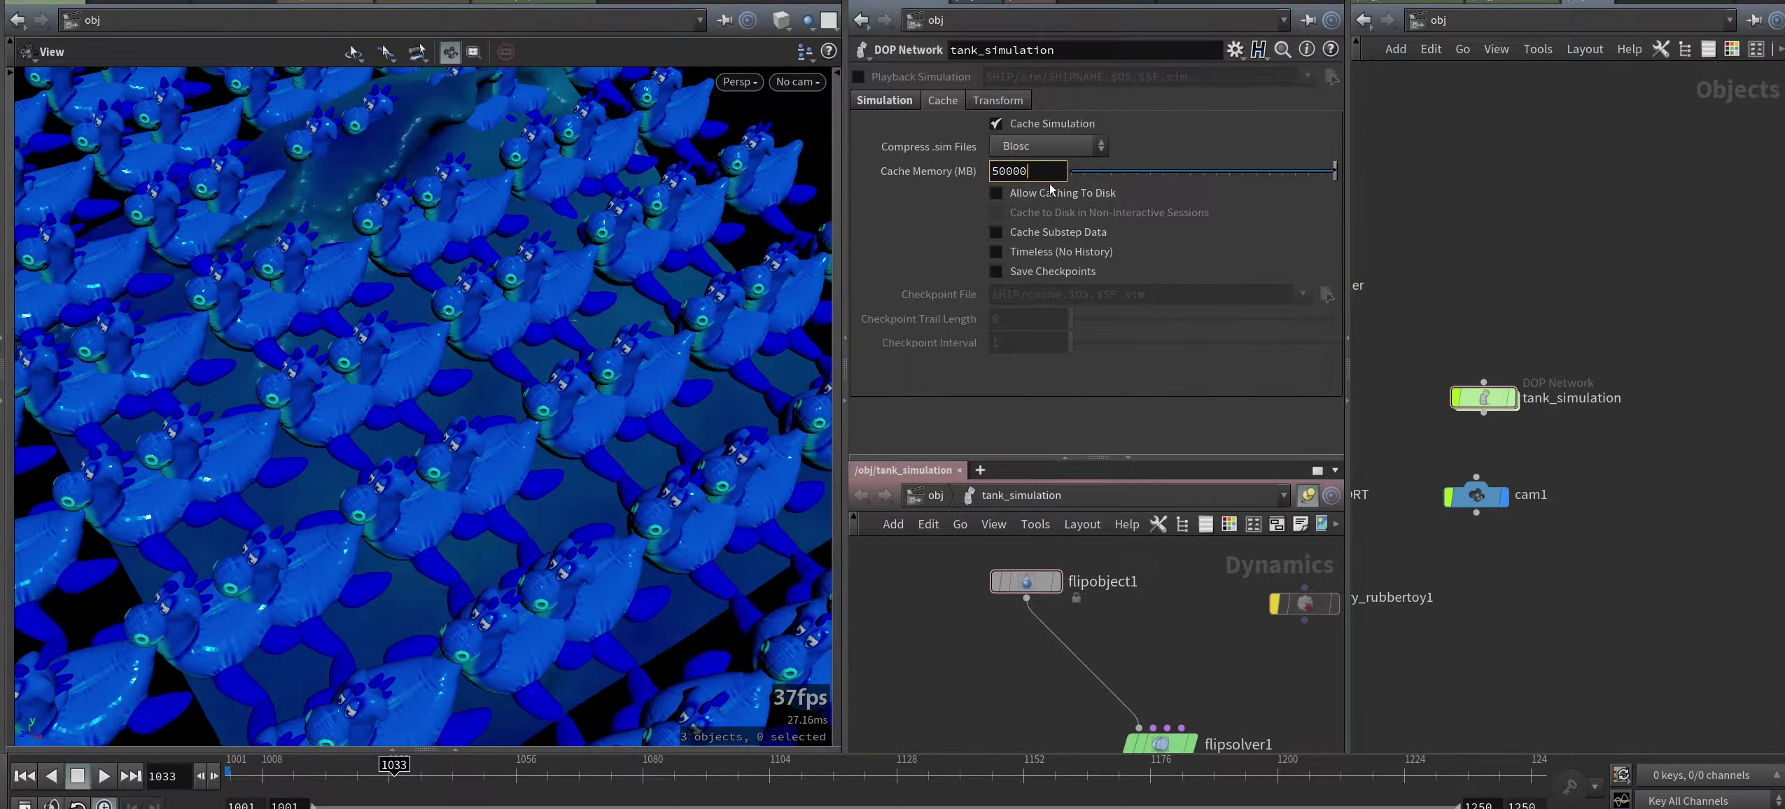
{"action": "key", "text": "Return"}
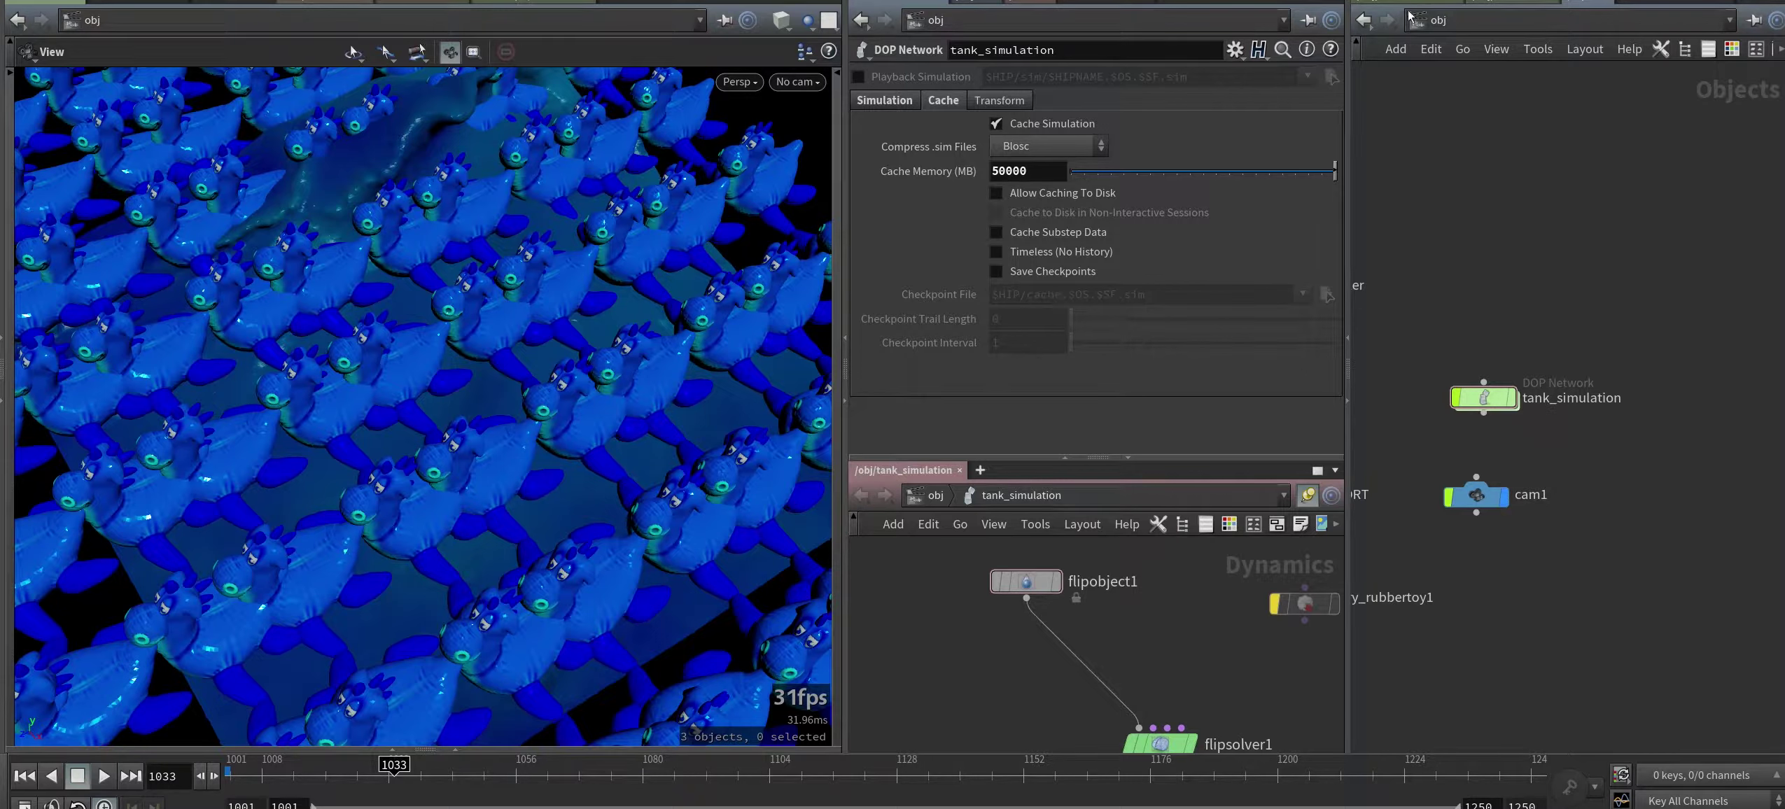
{"action": "key", "text": "h"}
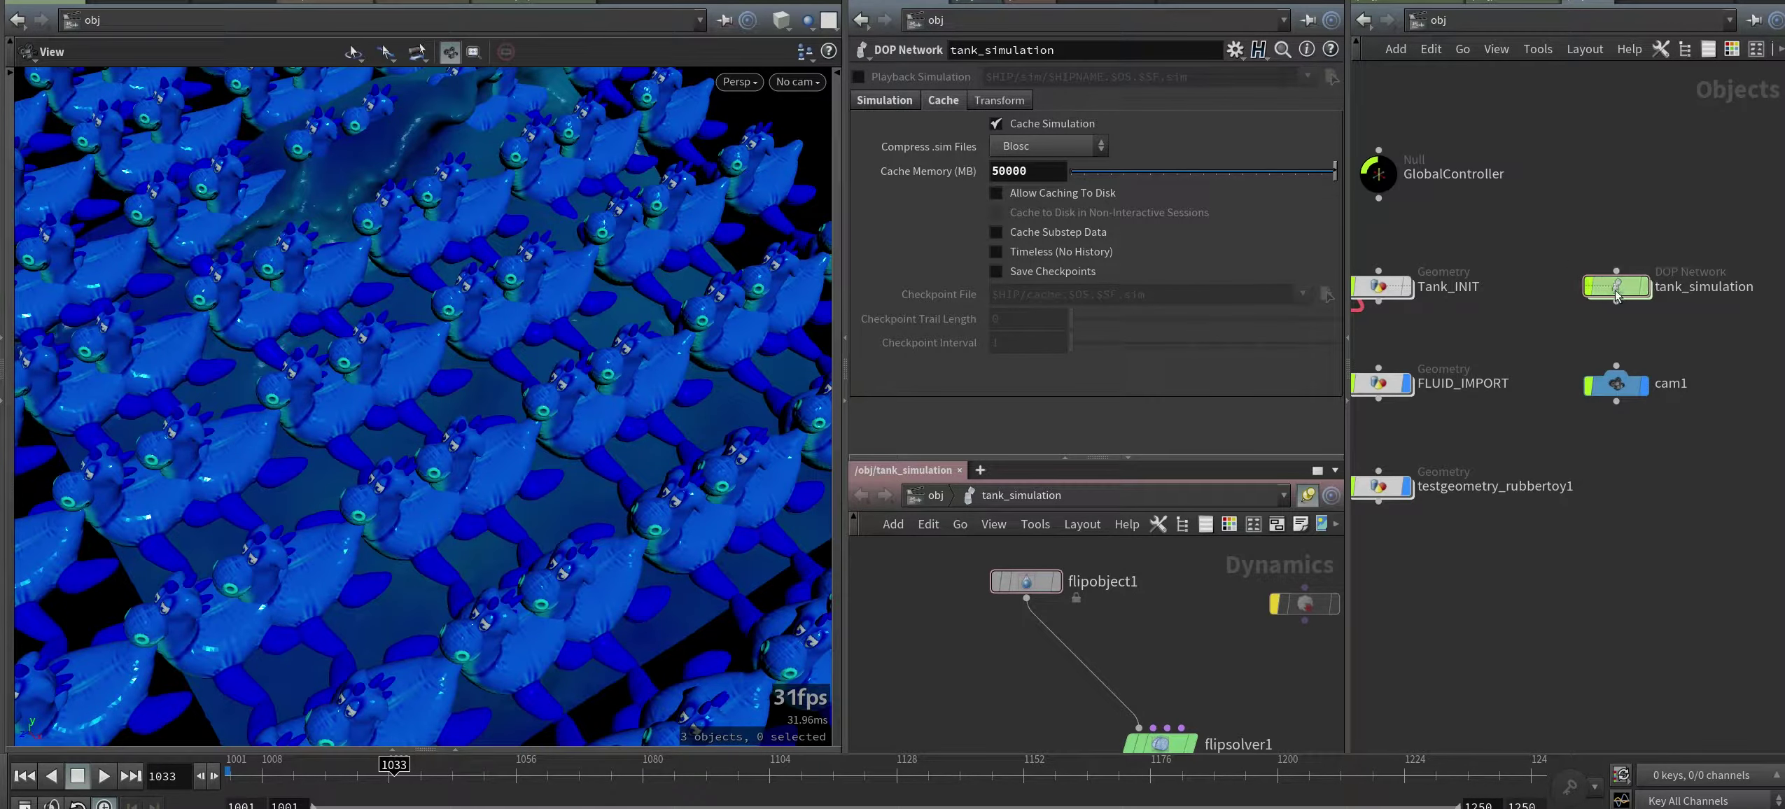
Step: Inside FLUID_IMPORT, place a File Cache node (filecache1) near the fluid_sim node
{"action": "left_click", "coordinate": [1429, 5]}
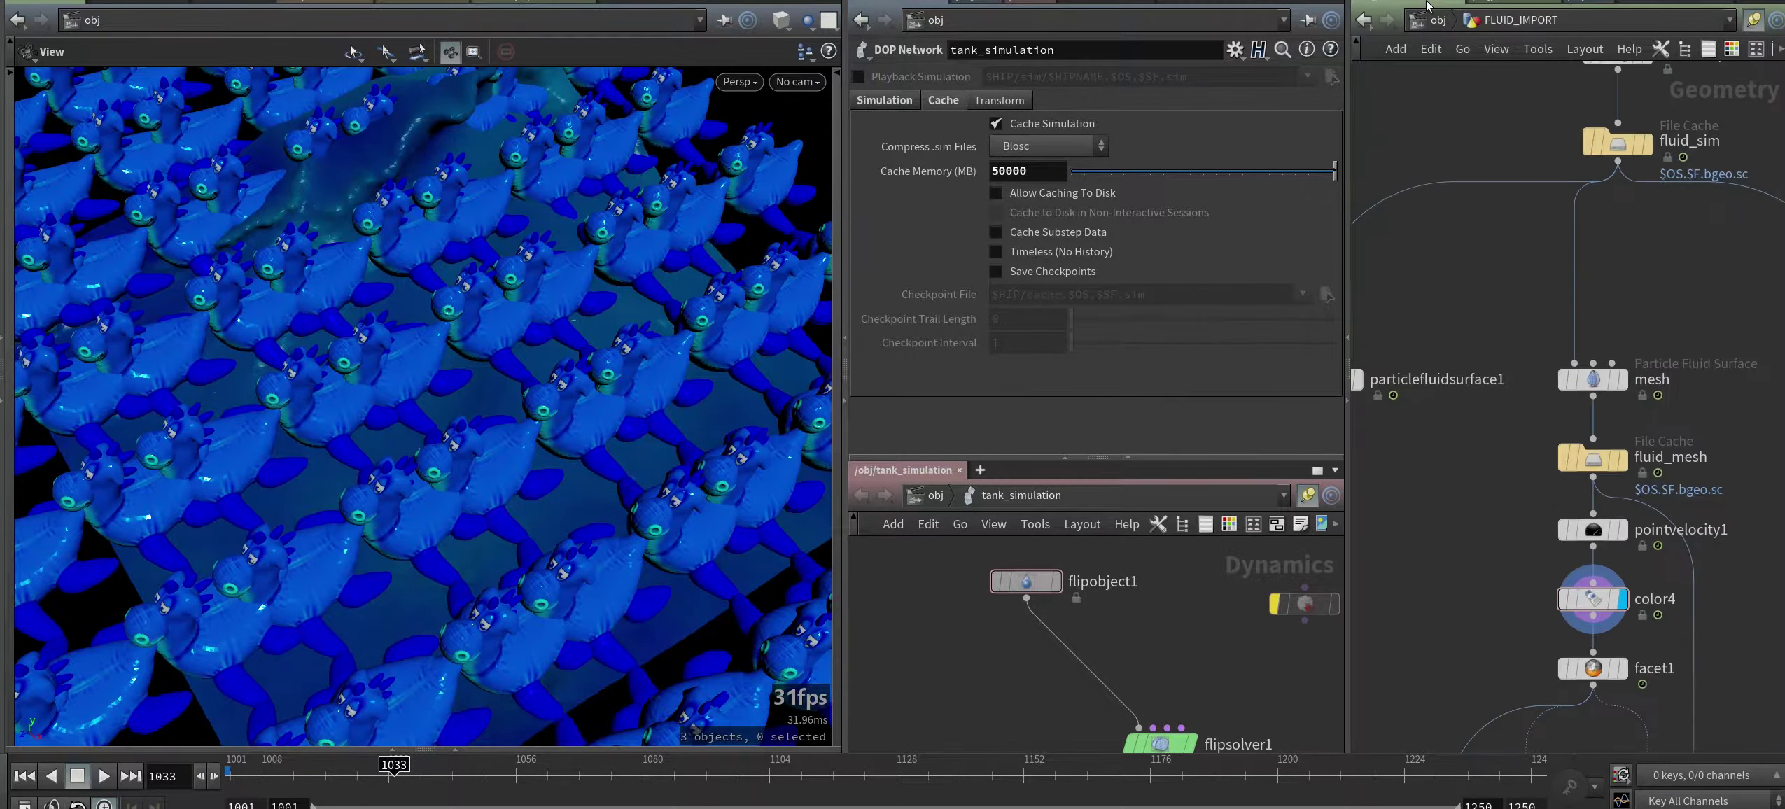
{"action": "middle_click_drag", "start_coordinate": [1477, 495], "coordinate": [1412, 550]}
{"action": "left_click", "coordinate": [1568, 339]}
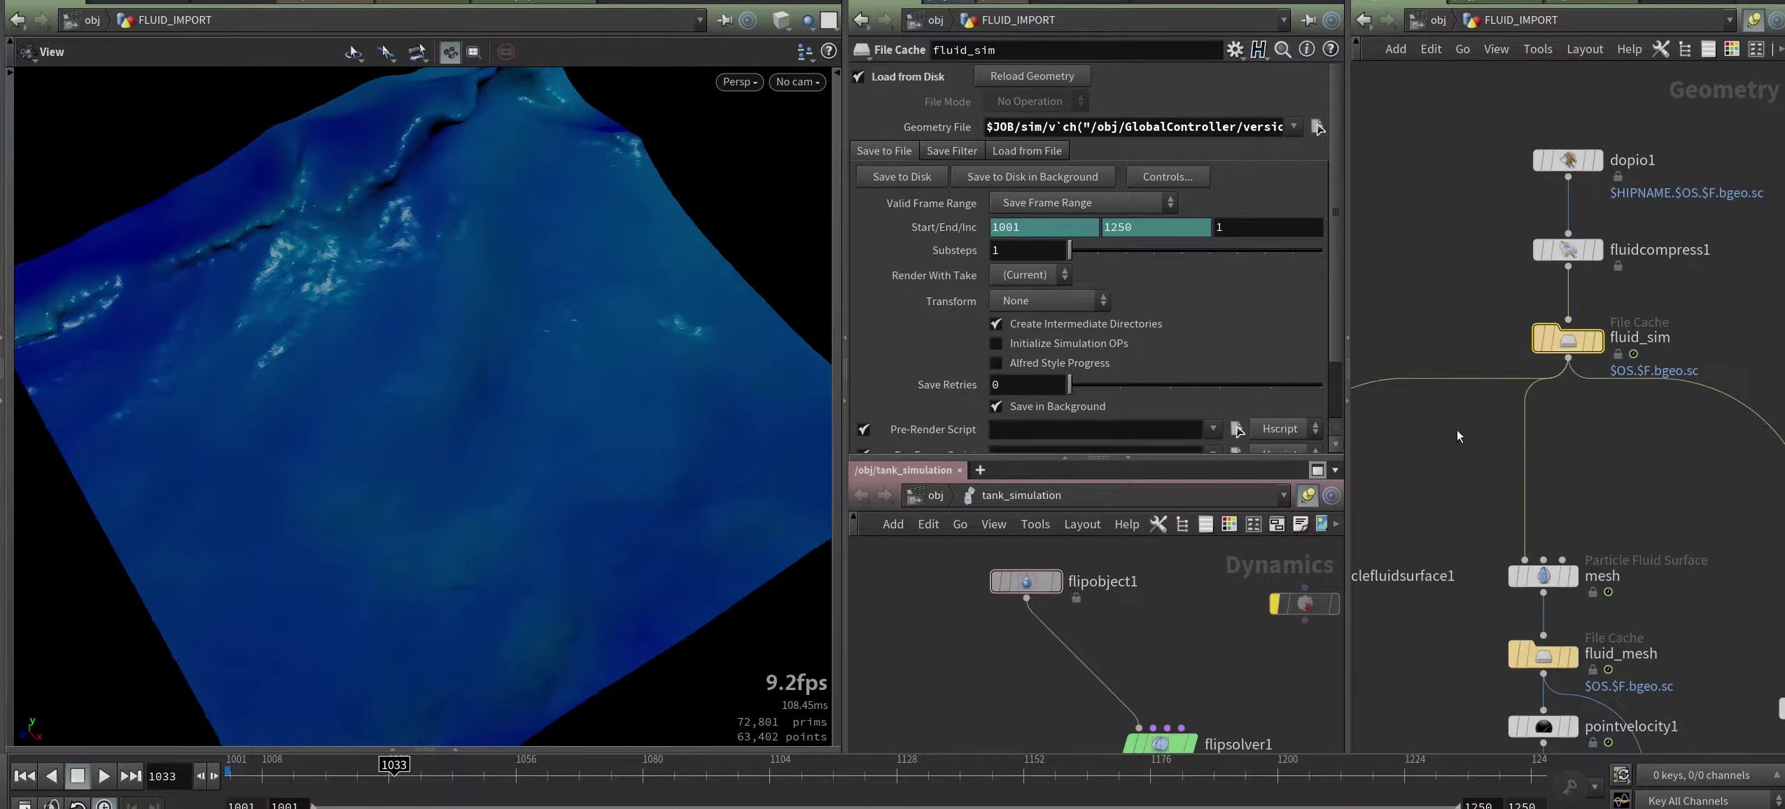
{"action": "key", "text": "Tab"}
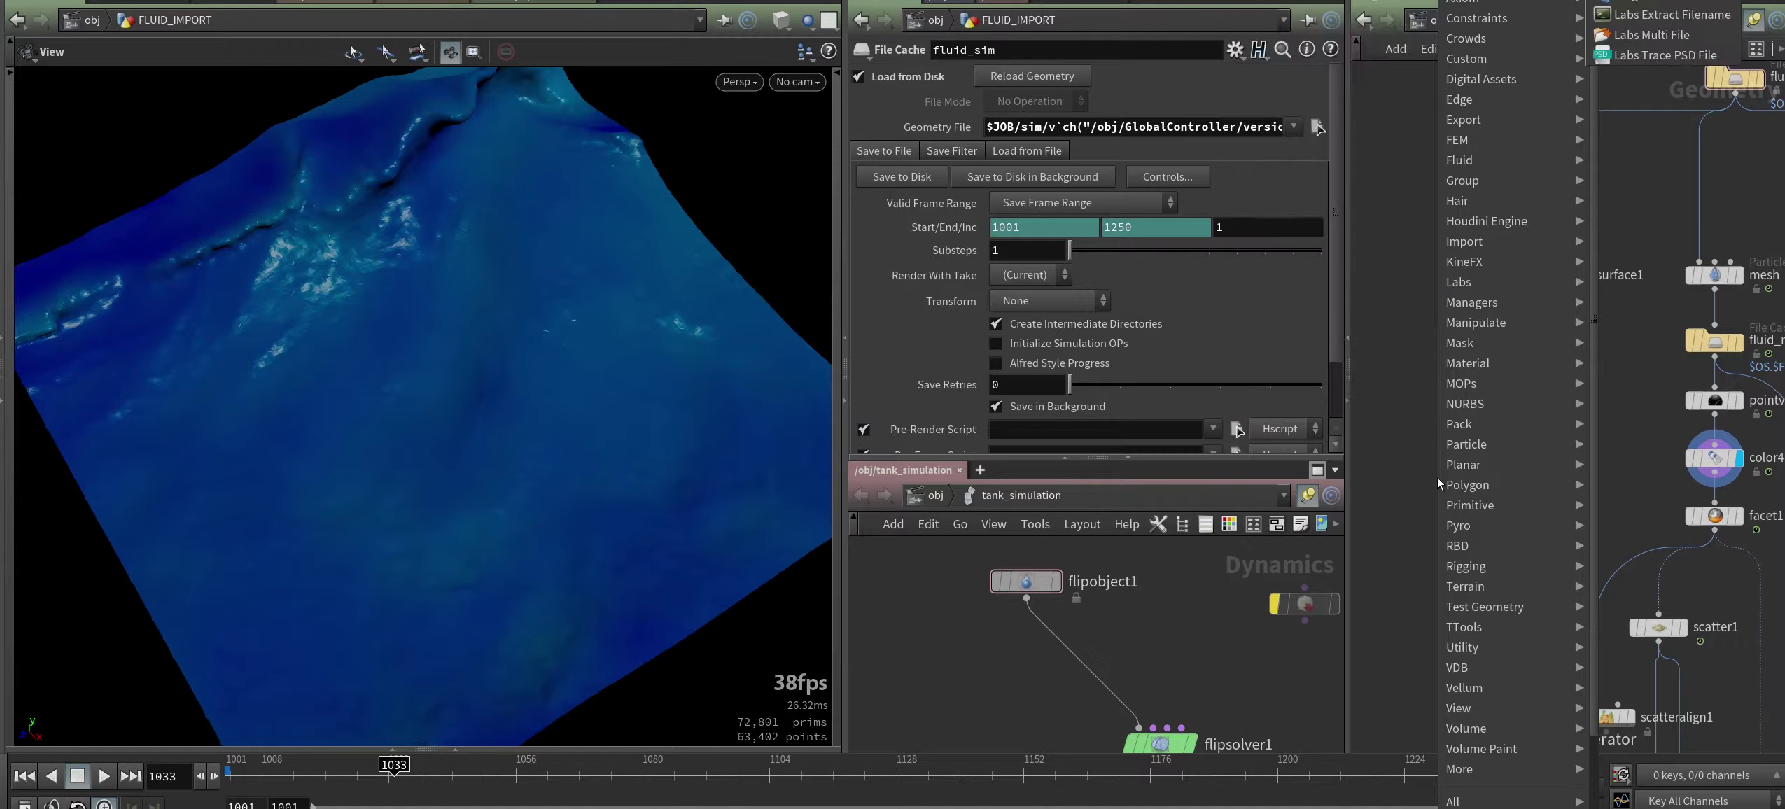
{"action": "type", "text": "filecache"}
{"action": "key", "text": "Return"}
{"action": "left_click", "coordinate": [1471, 420]}
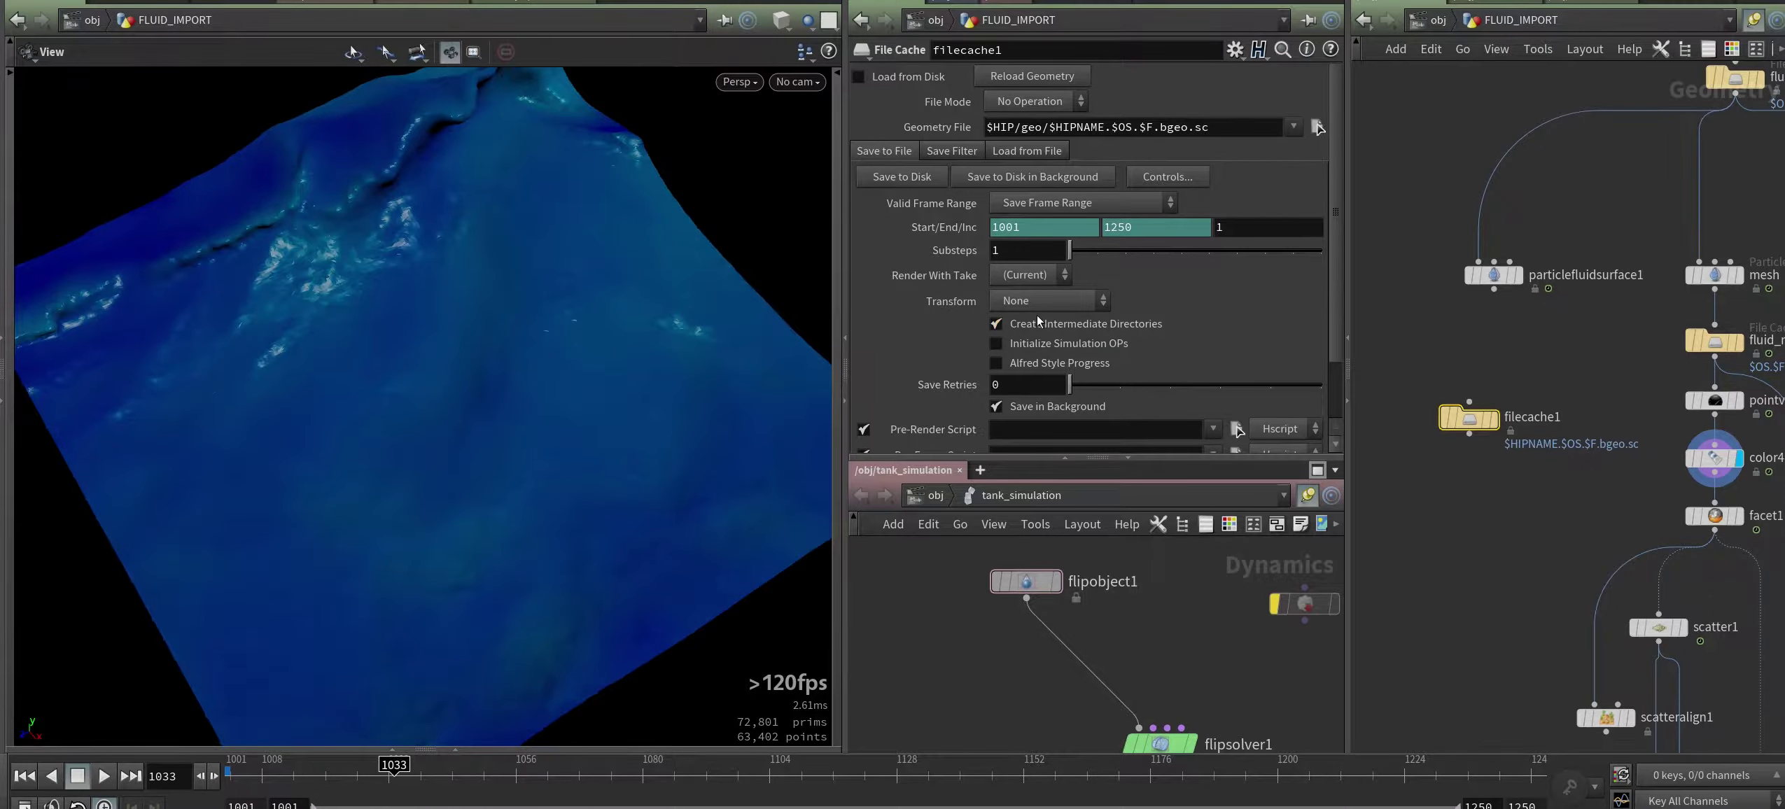
Step: Enable Load from Disk on filecache1 in the maximized parameter pane, then restore the layout
{"action": "key", "text": "ctrl+b"}
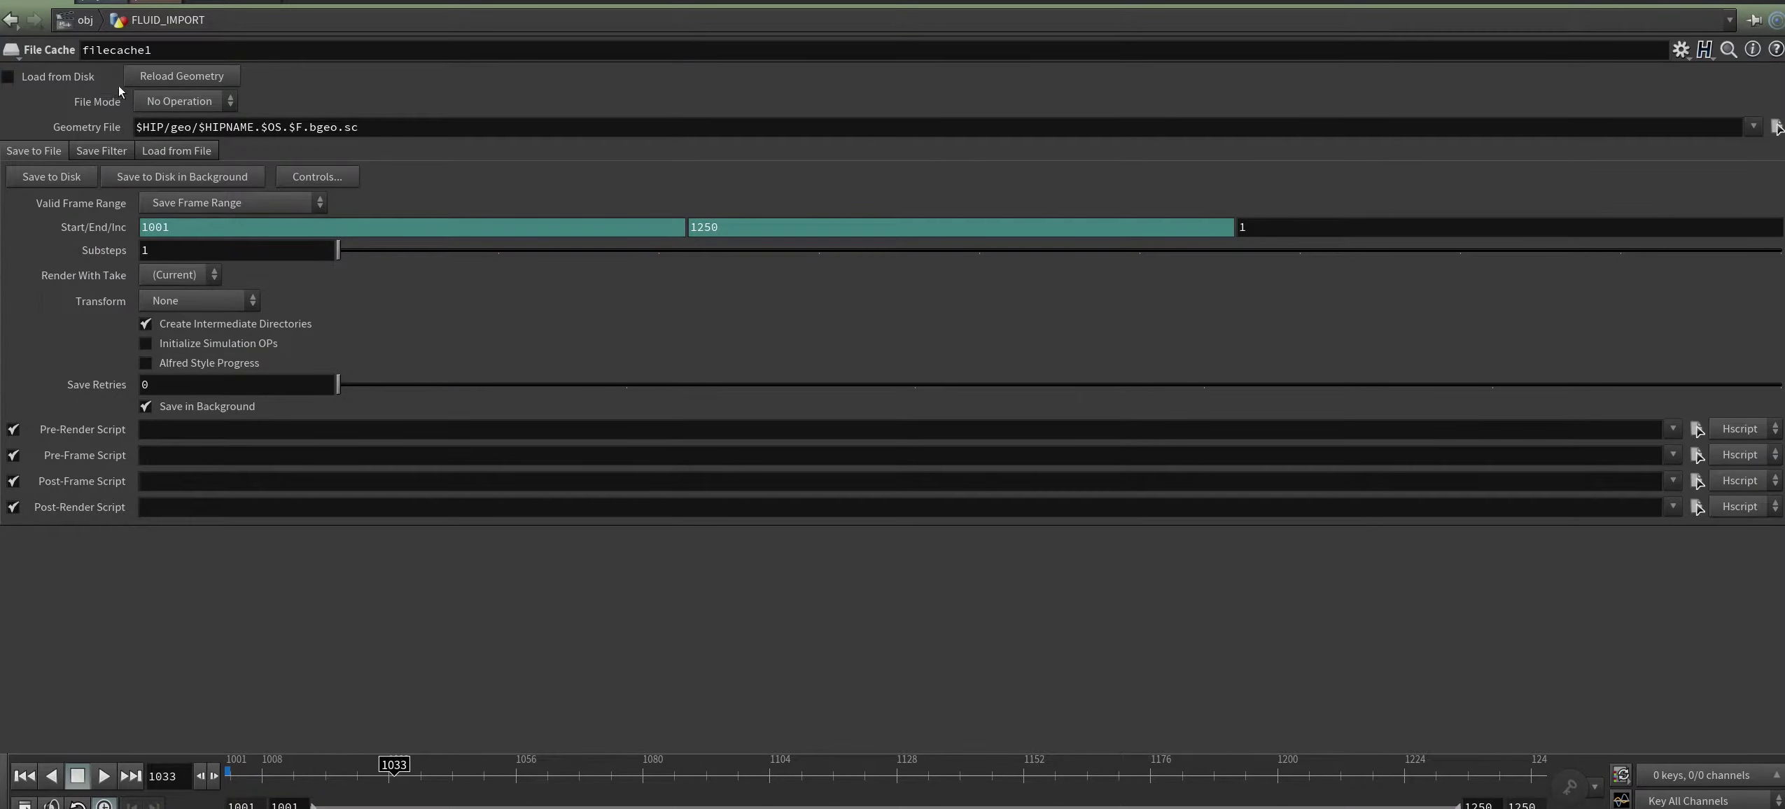
{"action": "left_click", "coordinate": [67, 74]}
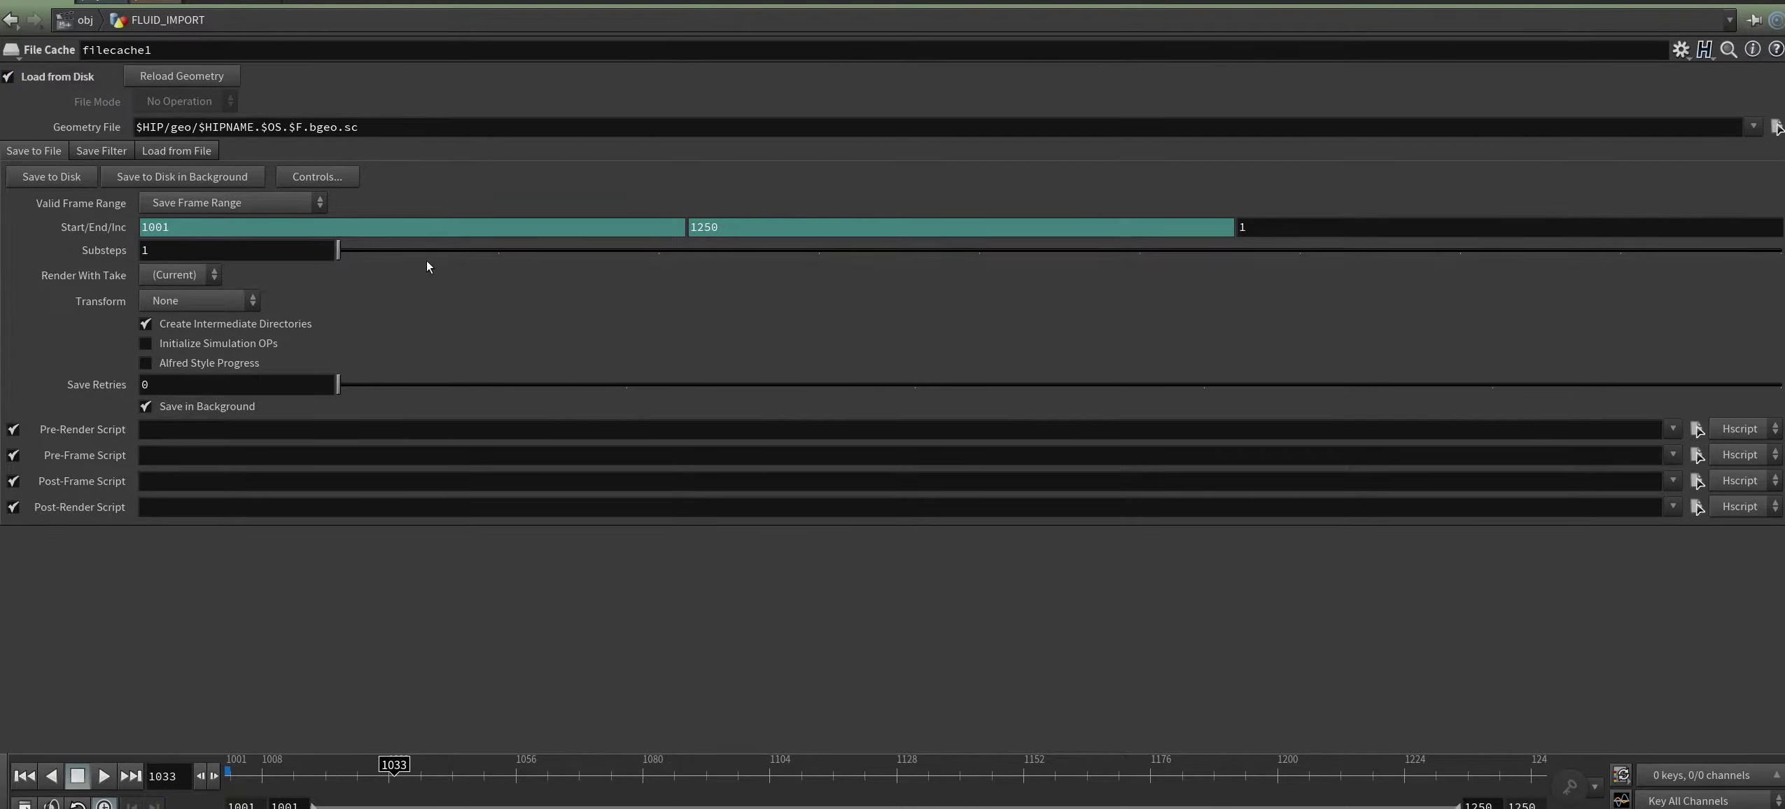
{"action": "left_click", "coordinate": [32, 74]}
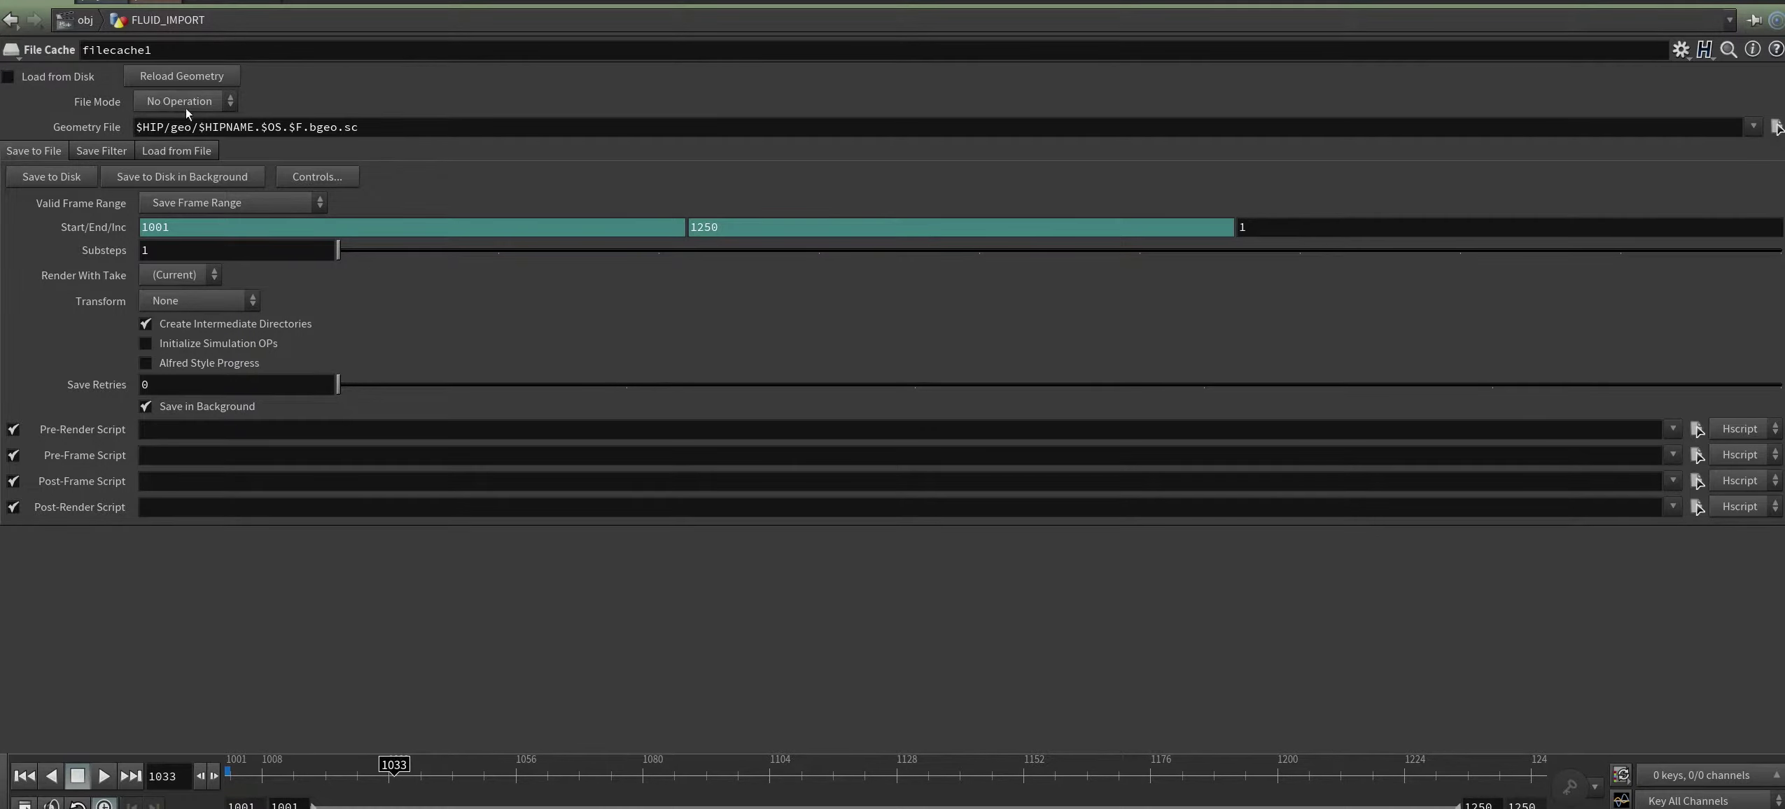
{"action": "left_click", "coordinate": [186, 102]}
{"action": "left_click", "coordinate": [49, 78]}
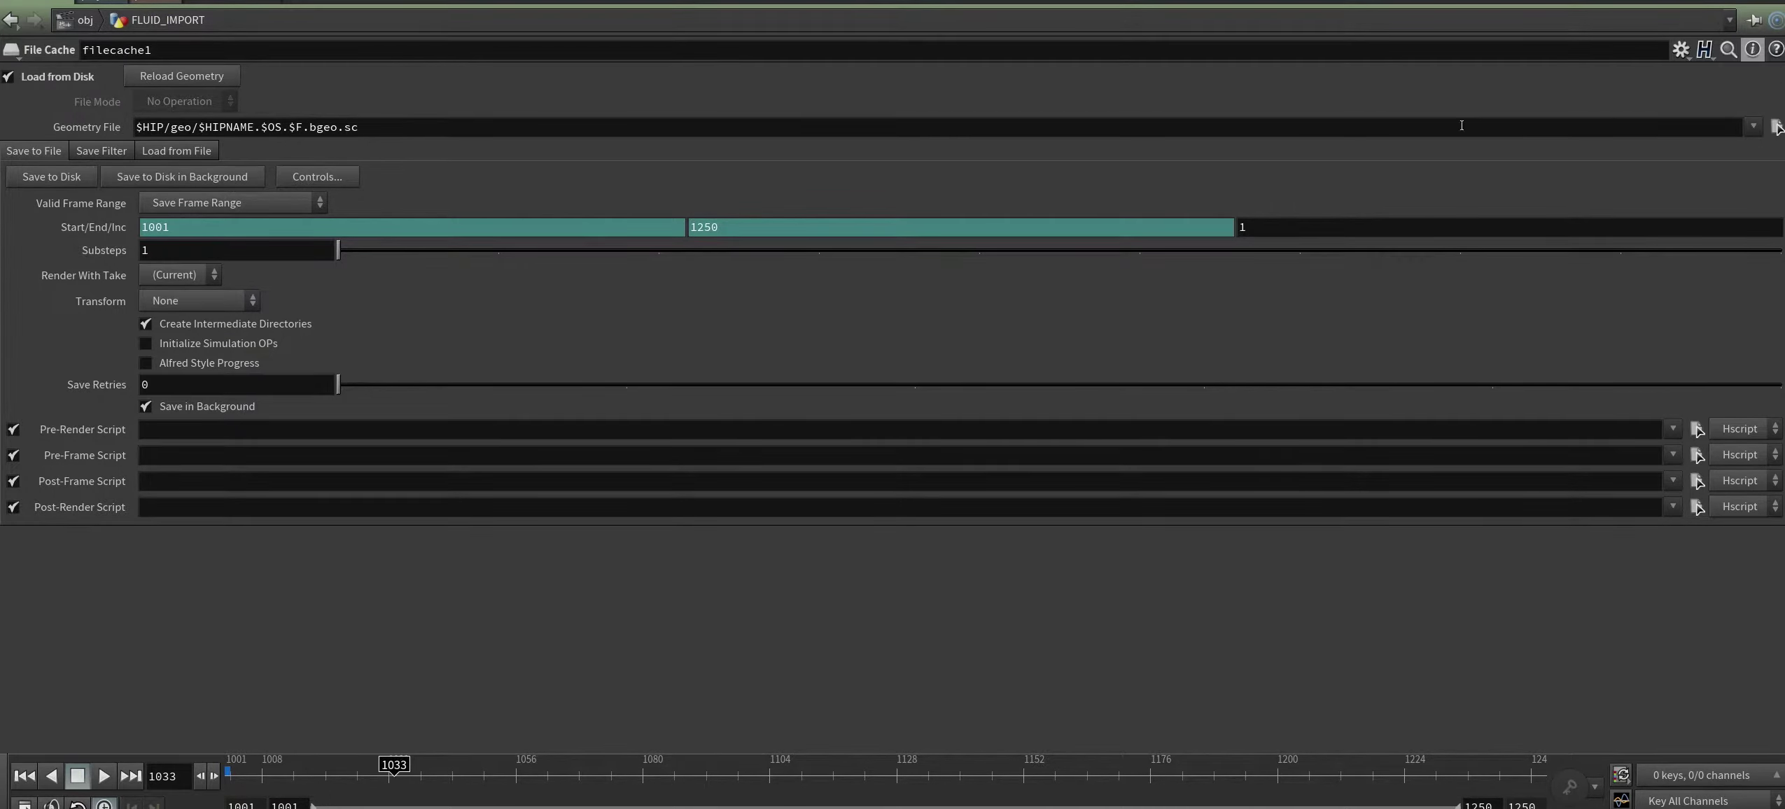
{"action": "left_click", "coordinate": [41, 77]}
{"action": "key", "text": "ctrl+b"}
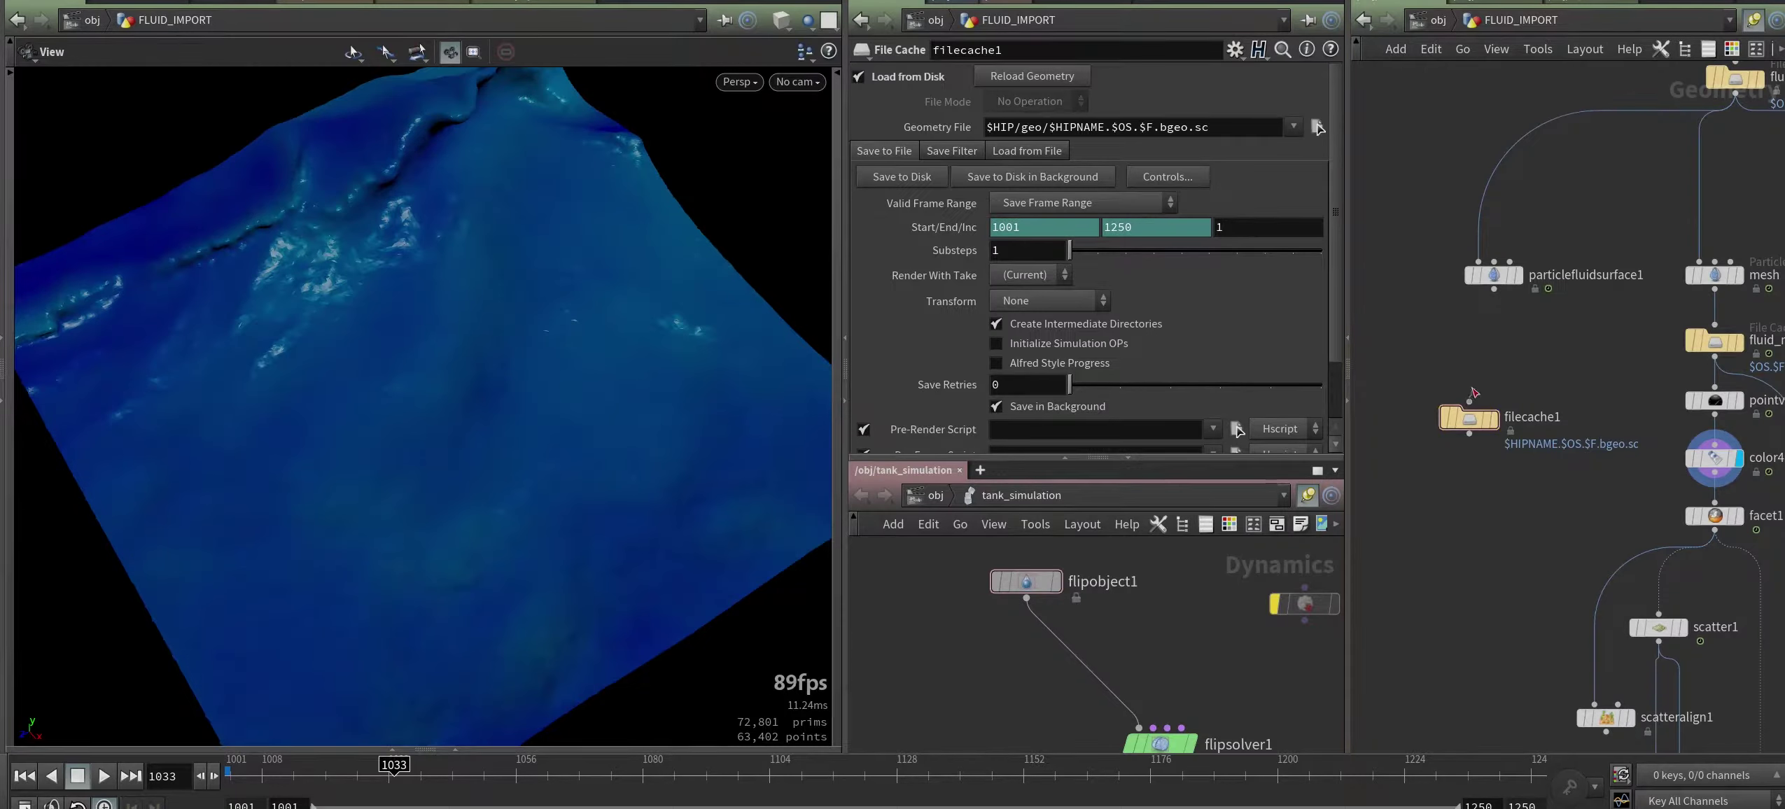
{"action": "left_click", "coordinate": [1494, 275]}
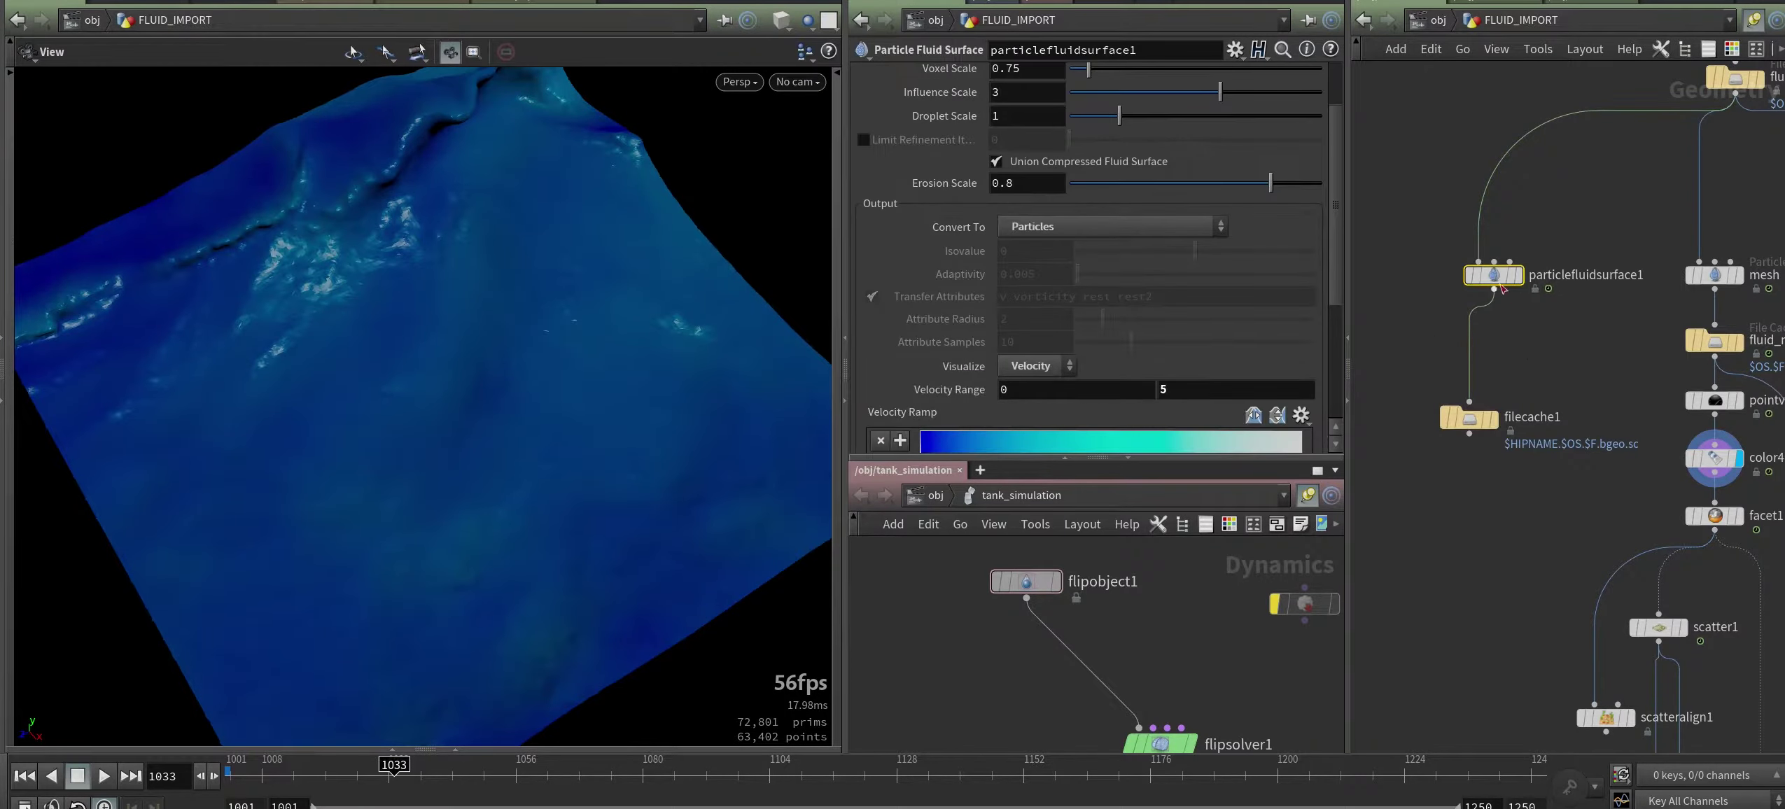
{"action": "left_click", "coordinate": [1444, 426]}
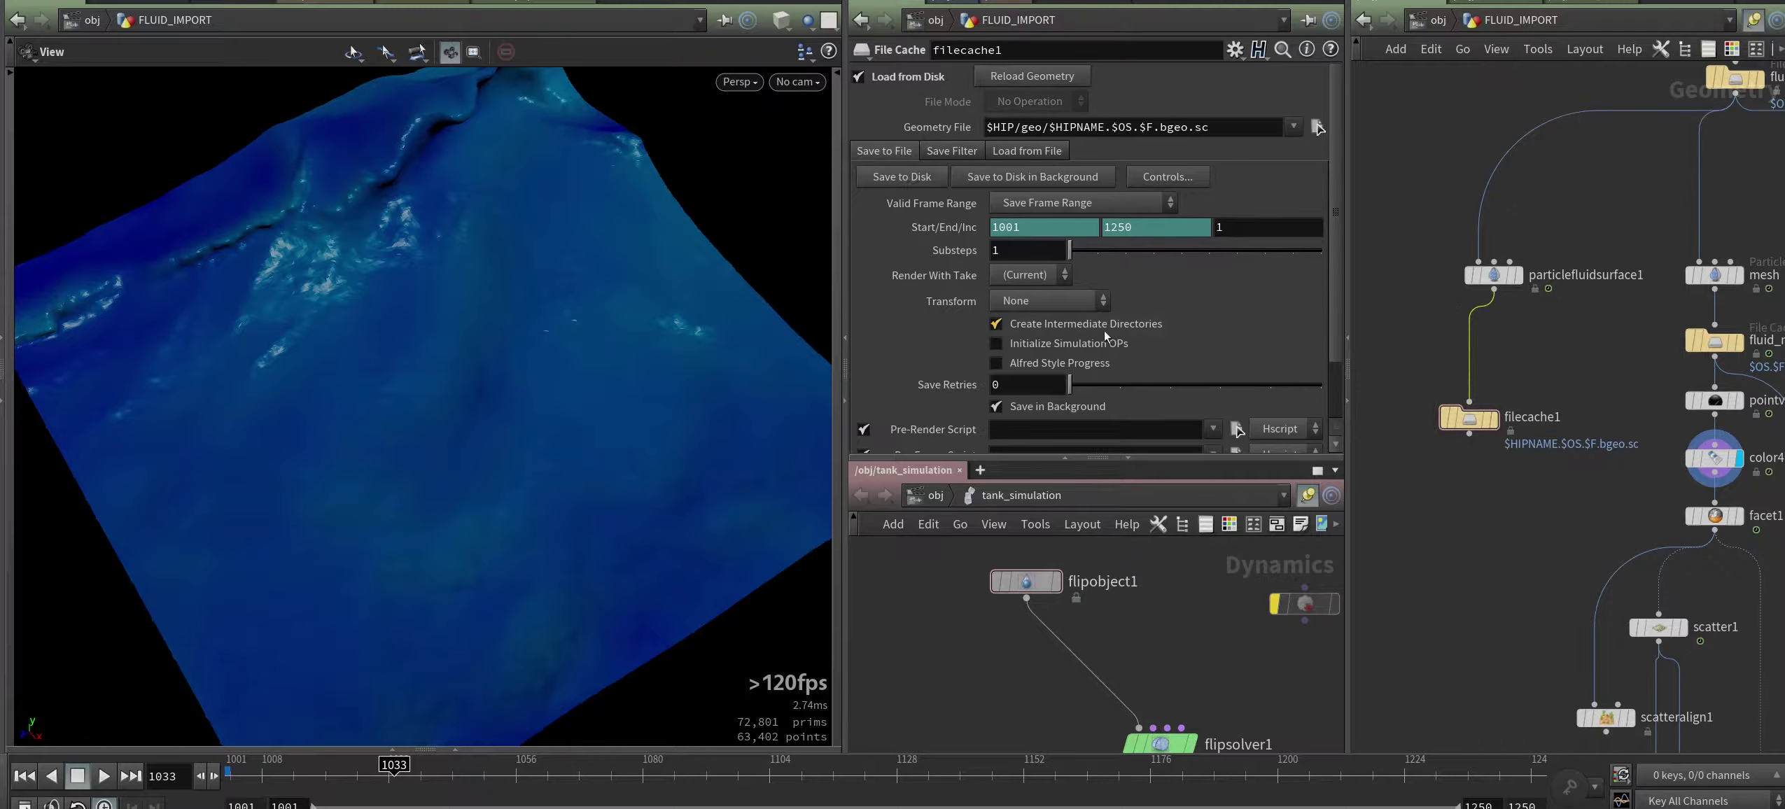
{"action": "left_click_drag", "start_coordinate": [1411, 334], "coordinate": [1514, 367]}
{"action": "key", "text": "Delete"}
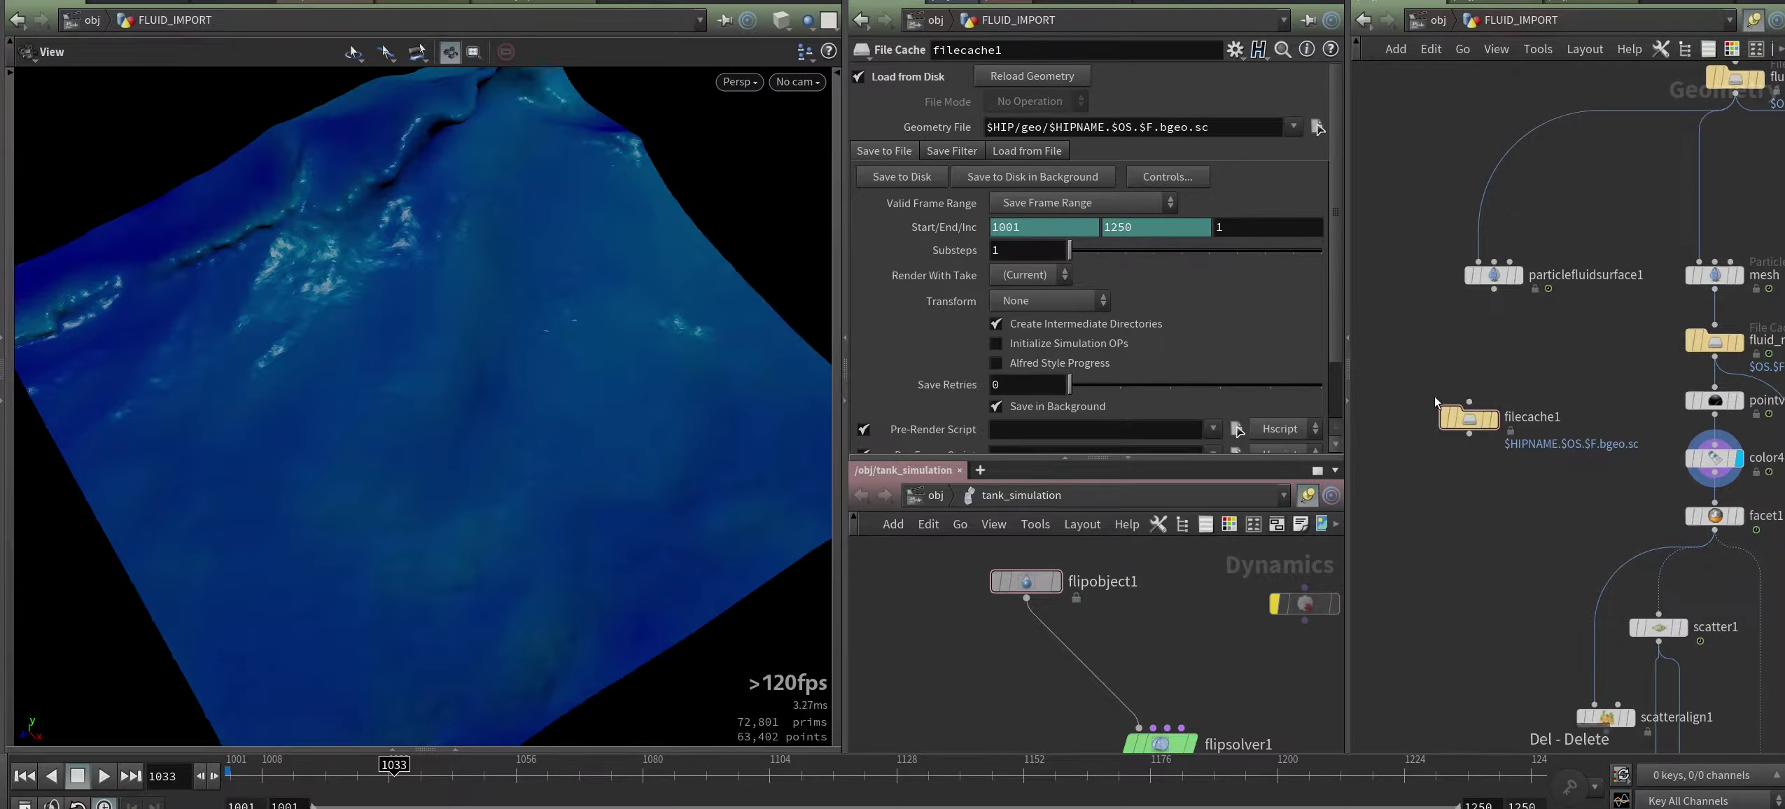